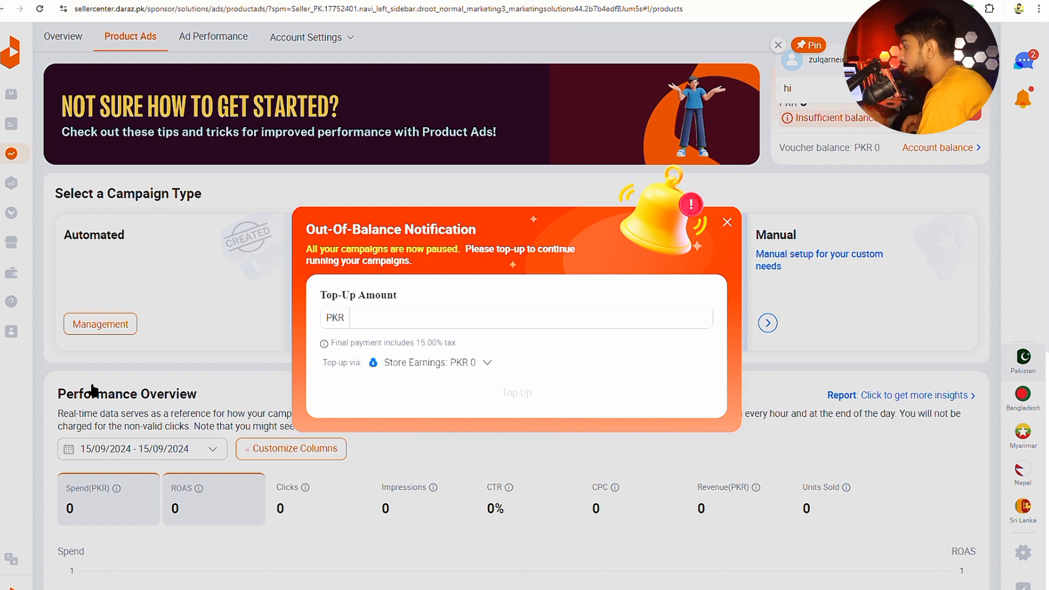
- Dismiss the Out-Of-Balance notification and go to the management list of the existing Automated campaign
{"action": "left_click", "coordinate": [727, 222]}
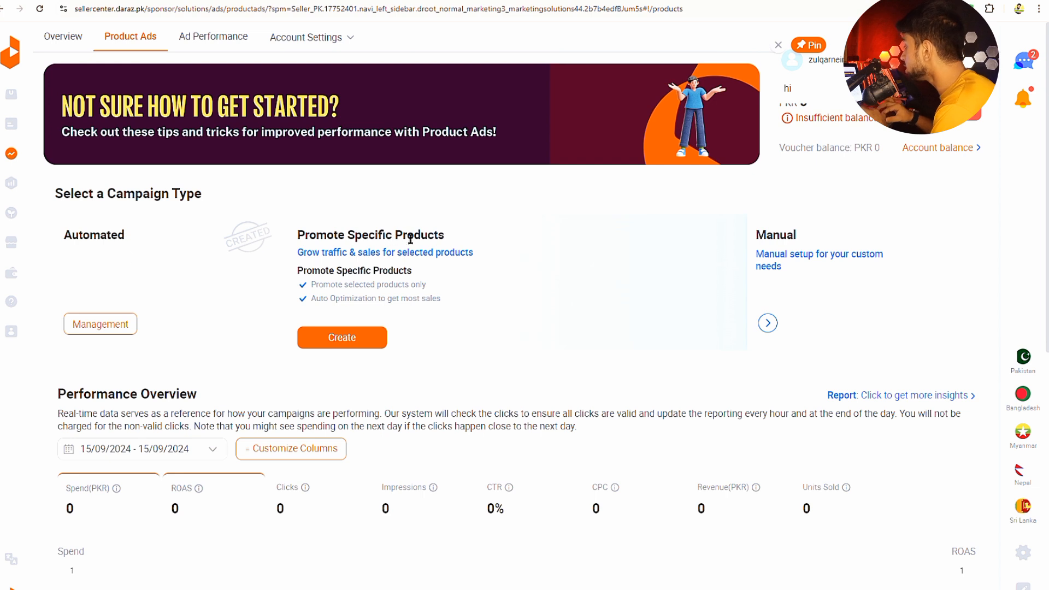
{"action": "left_click_drag", "start_coordinate": [468, 234], "coordinate": [306, 235]}
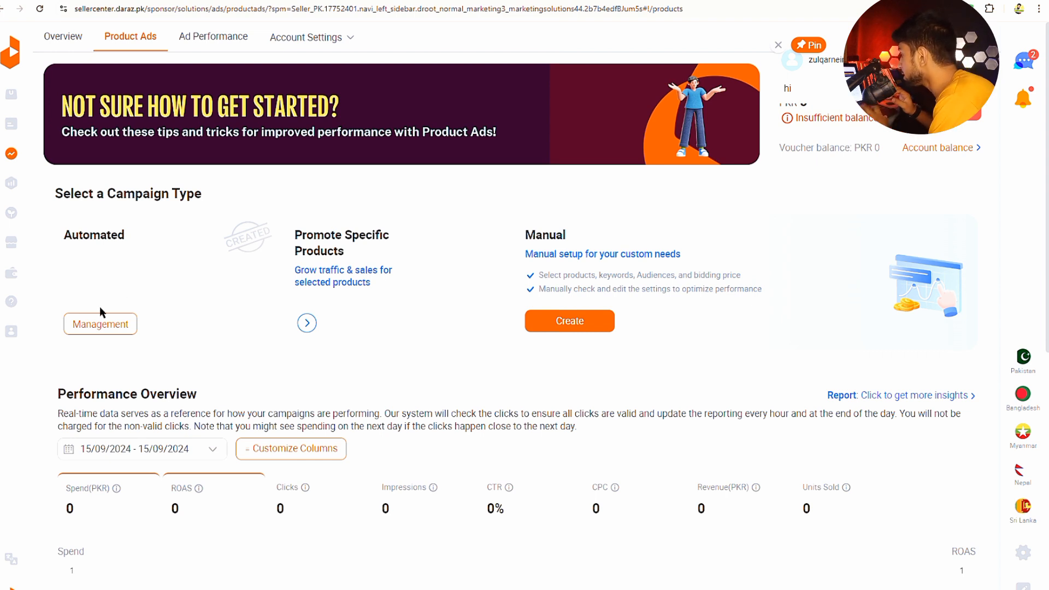
{"action": "left_click", "coordinate": [130, 327]}
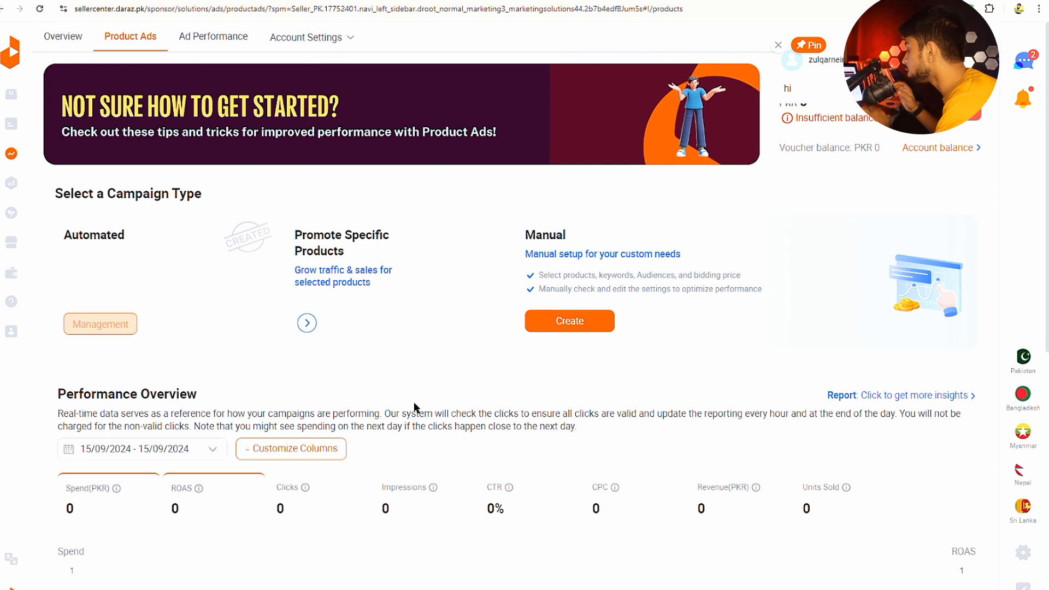
{"action": "scroll", "coordinate": [62, 340], "scroll_direction": "up", "scroll_amount": 2}
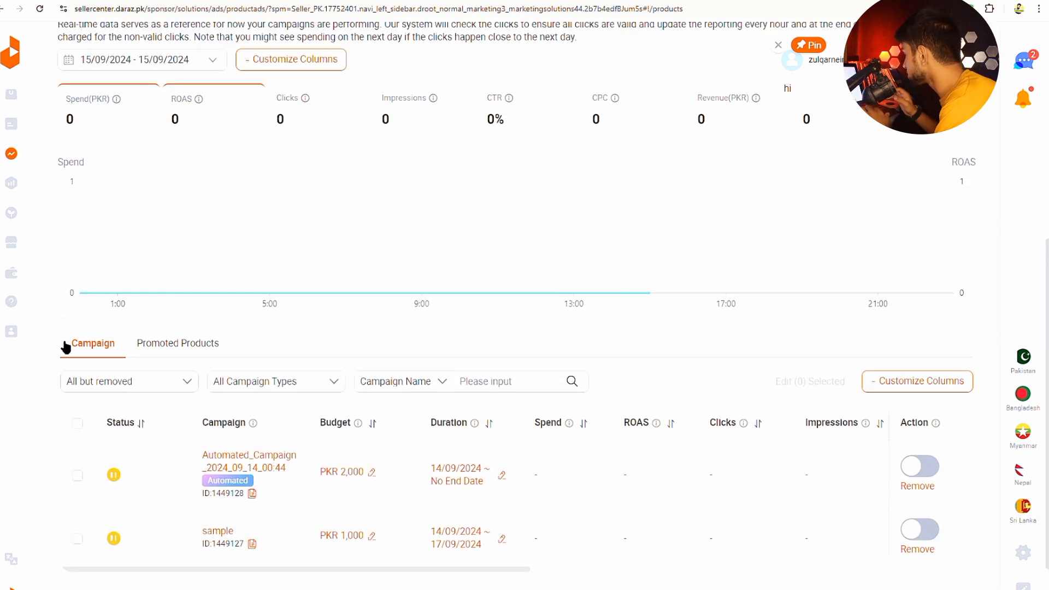
- Select all existing campaigns in the campaign list and review their status, budget and duration
{"action": "left_click", "coordinate": [78, 424]}
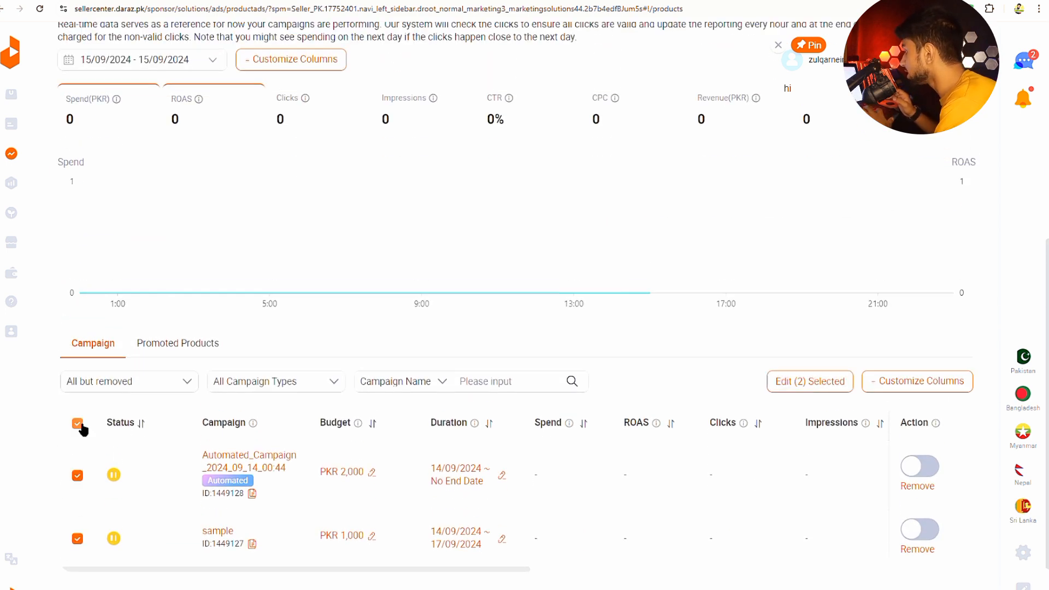
{"action": "left_click", "coordinate": [78, 424]}
{"action": "left_click", "coordinate": [78, 424]}
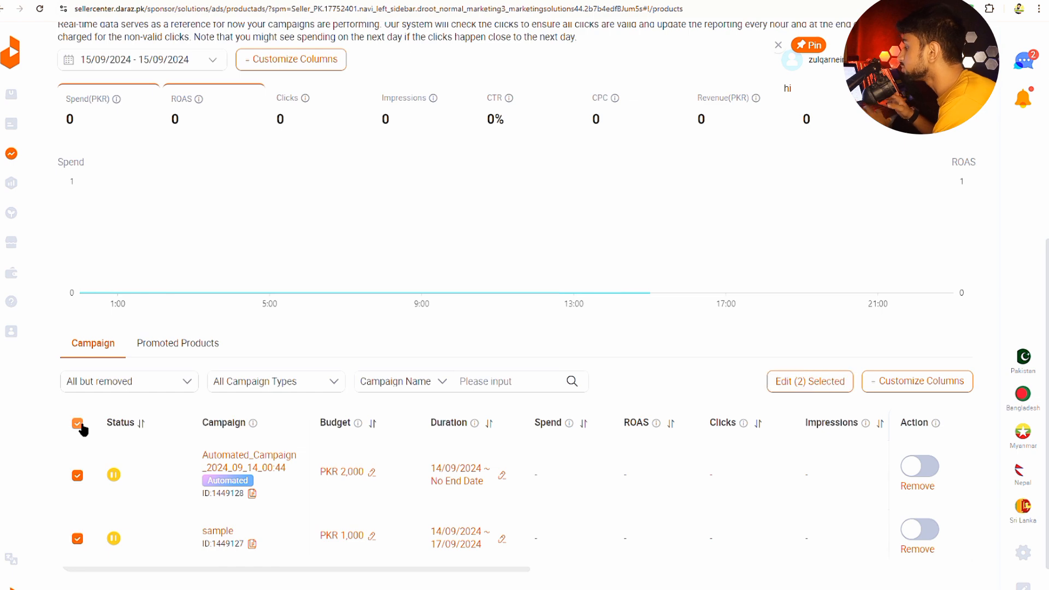
{"action": "scroll", "coordinate": [327, 492], "scroll_direction": "down", "scroll_amount": 1}
{"action": "scroll", "coordinate": [337, 375], "scroll_direction": "down", "scroll_amount": 1}
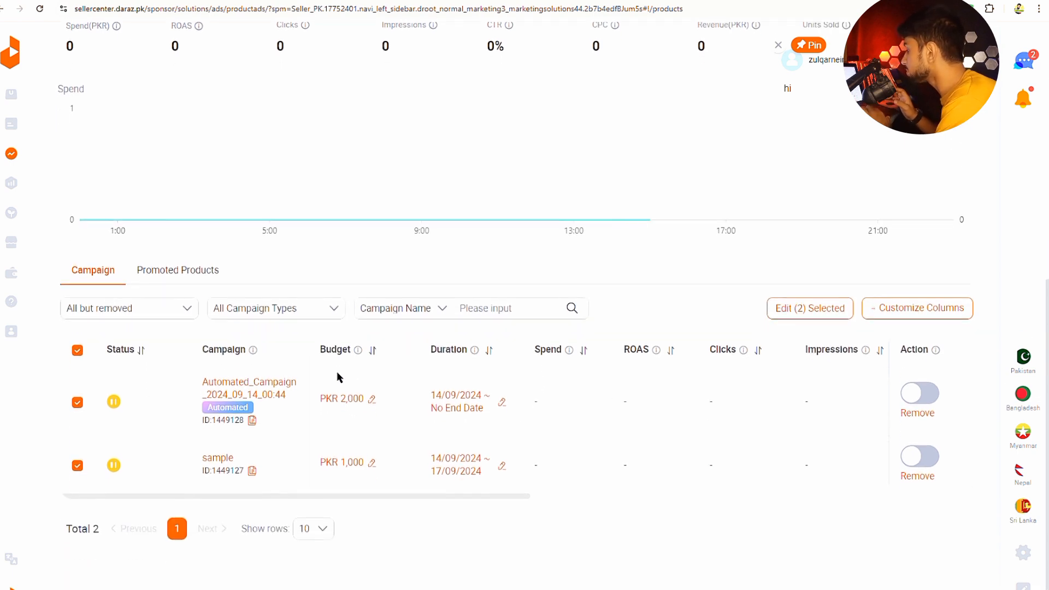
{"action": "scroll", "coordinate": [649, 338], "scroll_direction": "up", "scroll_amount": 8}
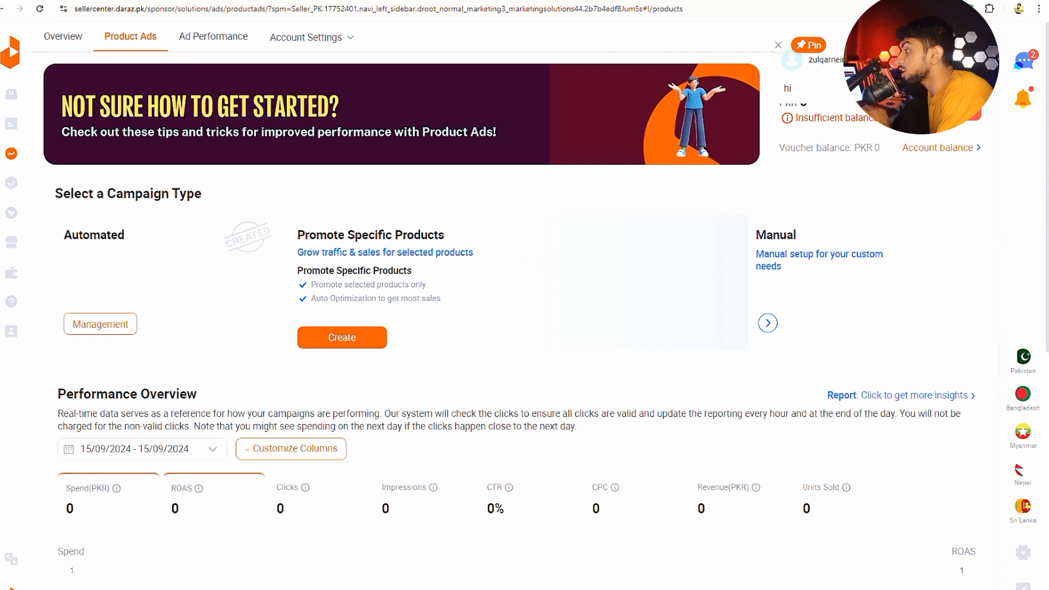
- Dismiss the chat pop-up, then create a Promote Specific Products campaign and open its product selection
{"action": "left_click", "coordinate": [778, 45]}
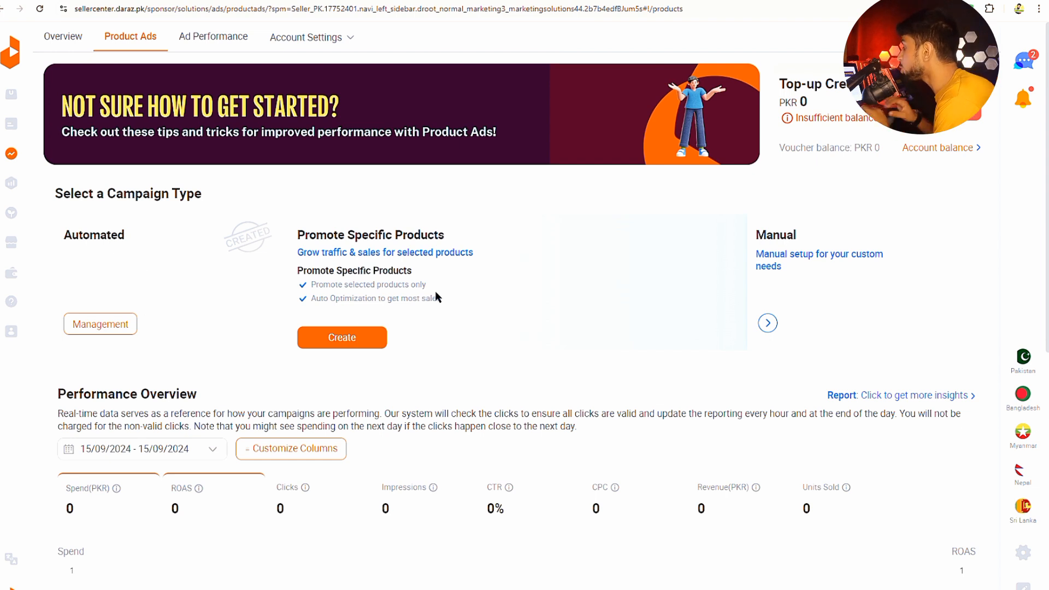
{"action": "left_click_drag", "start_coordinate": [439, 243], "coordinate": [312, 250]}
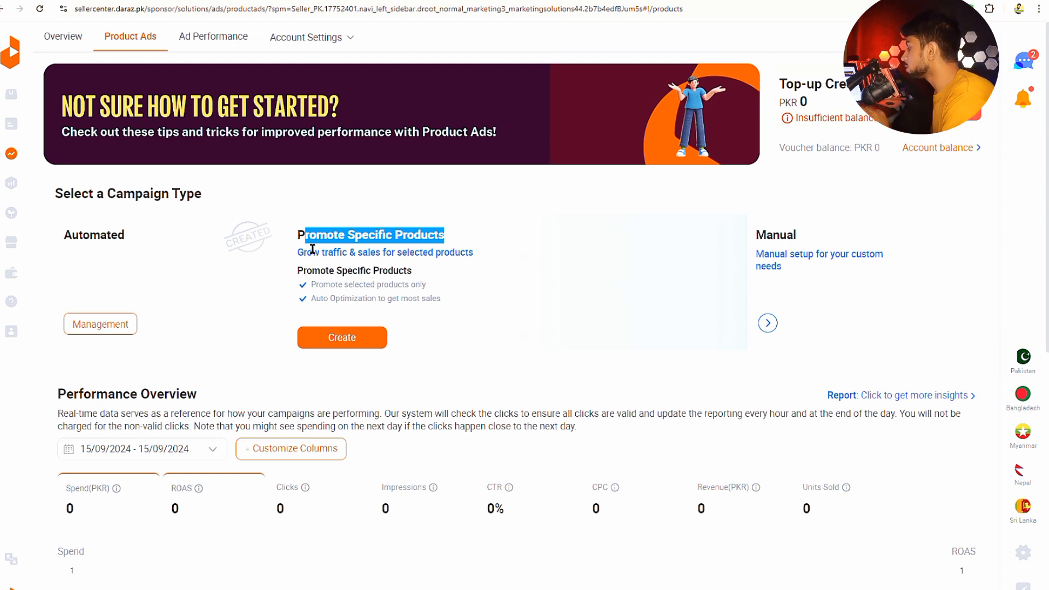
{"action": "left_click", "coordinate": [335, 344]}
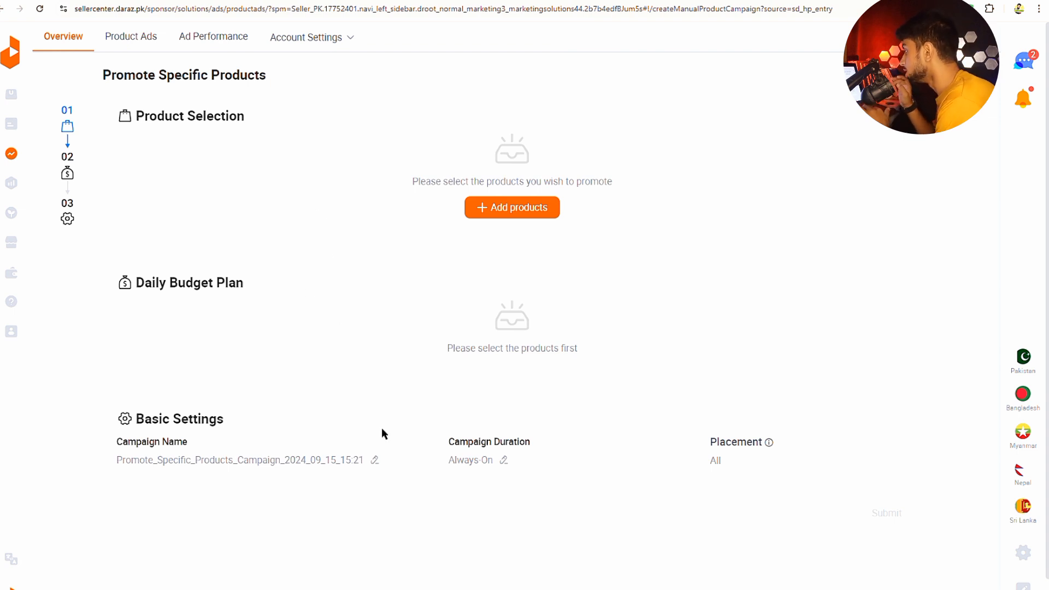
{"action": "left_click", "coordinate": [507, 218]}
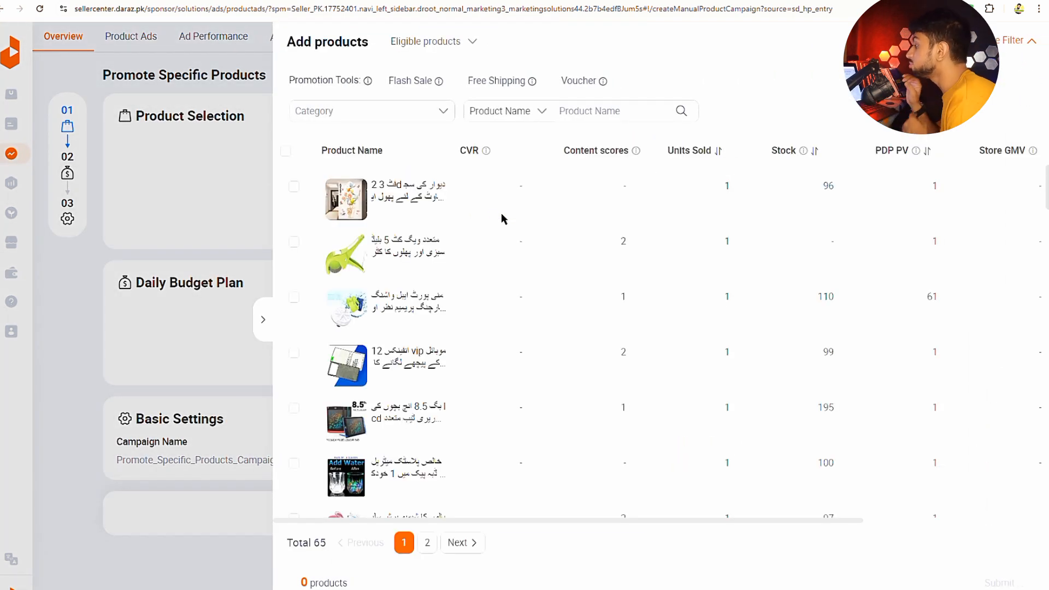
- Examine the eligible products and compare their content scores to find one worth promoting
{"action": "scroll", "coordinate": [553, 293], "scroll_direction": "down", "scroll_amount": 2}
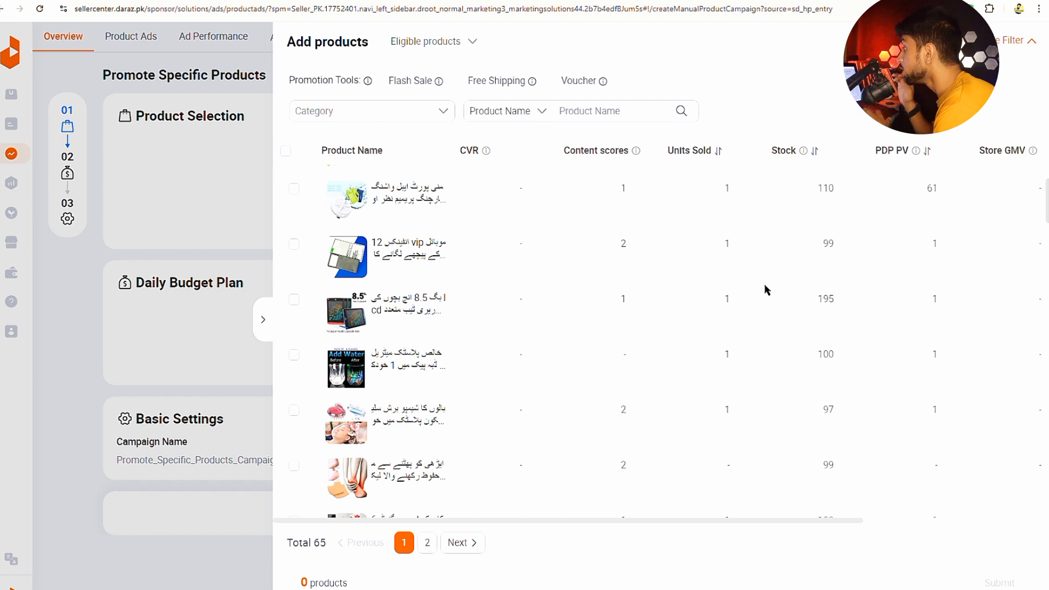
{"action": "scroll", "coordinate": [569, 293], "scroll_direction": "down", "scroll_amount": 4}
{"action": "scroll", "coordinate": [569, 289], "scroll_direction": "down", "scroll_amount": 2}
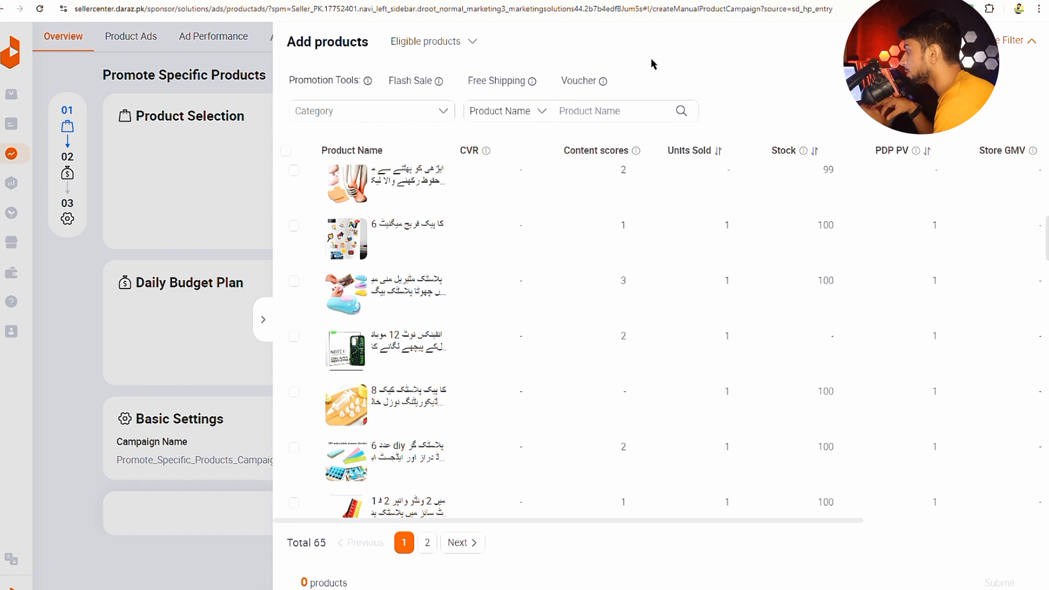
{"action": "left_click_drag", "start_coordinate": [633, 150], "coordinate": [614, 164]}
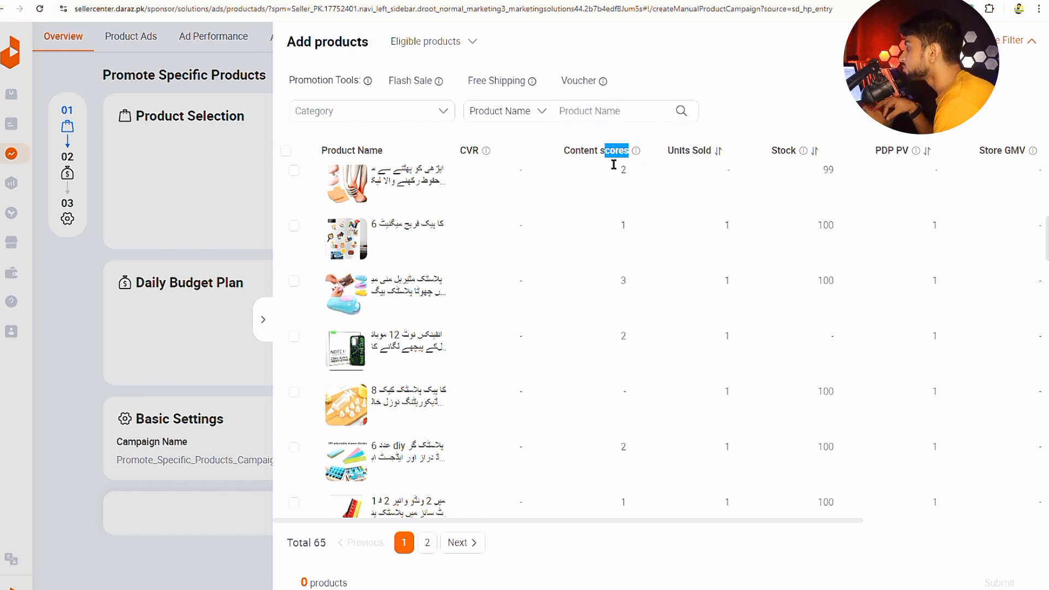
{"action": "scroll", "coordinate": [574, 186], "scroll_direction": "down", "scroll_amount": 3}
{"action": "left_click", "coordinate": [574, 185]}
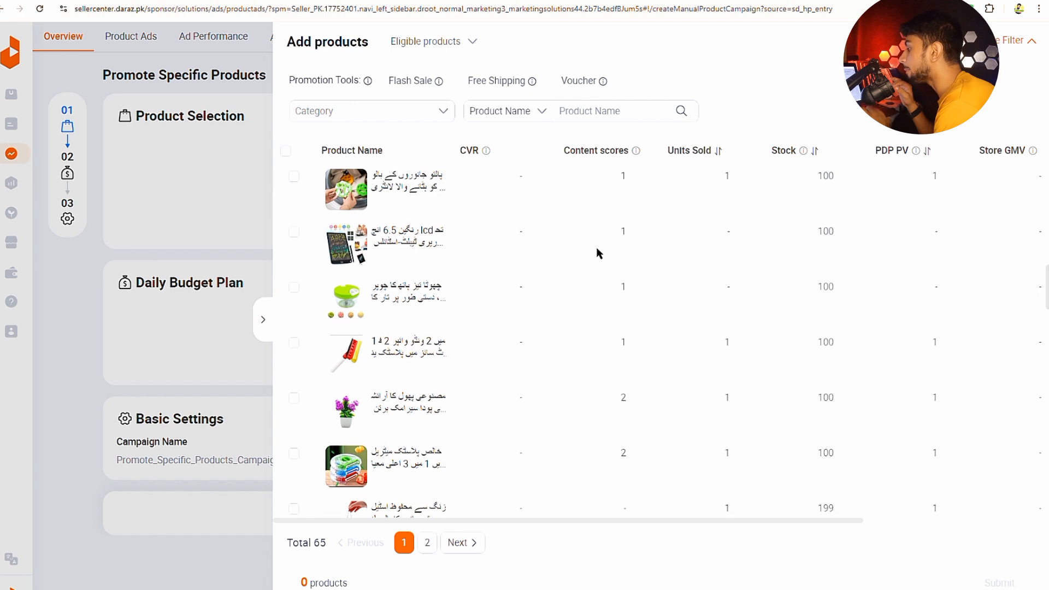
{"action": "scroll", "coordinate": [598, 251], "scroll_direction": "down", "scroll_amount": 5}
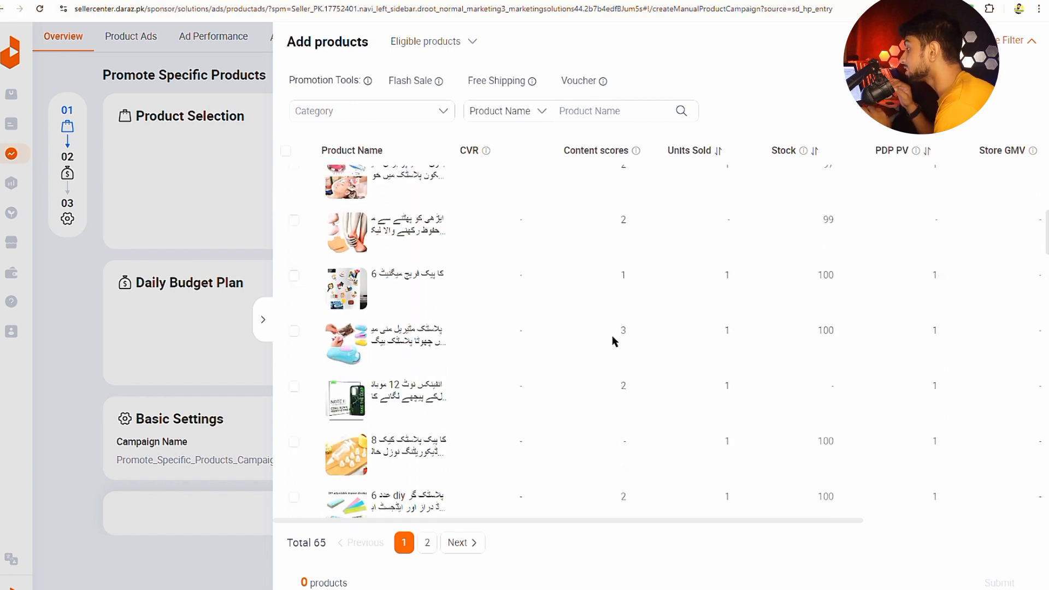
{"action": "scroll", "coordinate": [613, 341], "scroll_direction": "up", "scroll_amount": 1}
{"action": "scroll", "coordinate": [614, 341], "scroll_direction": "up", "scroll_amount": 2}
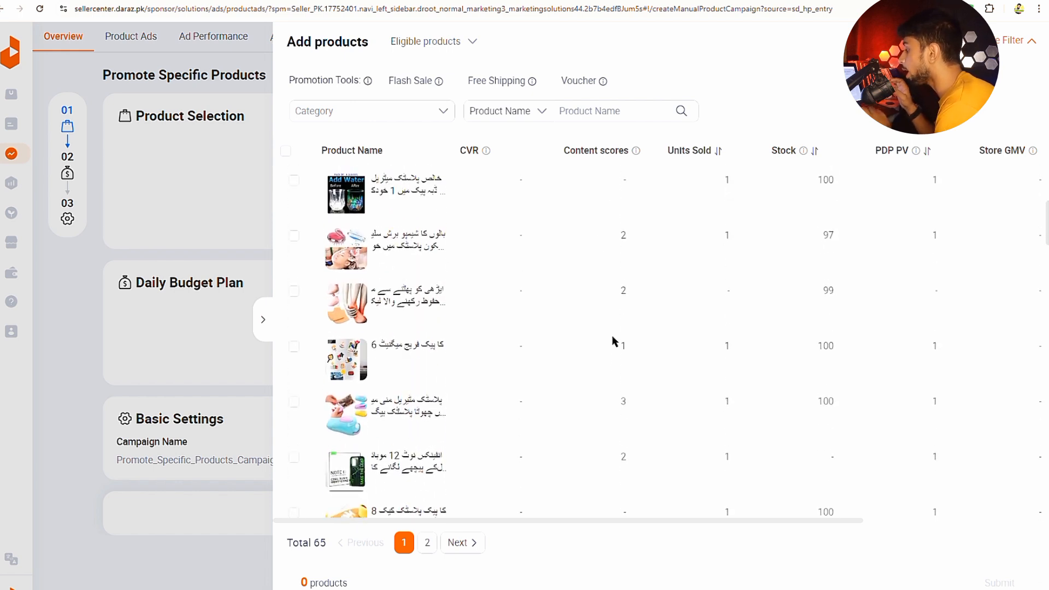
{"action": "scroll", "coordinate": [614, 341], "scroll_direction": "down", "scroll_amount": 1}
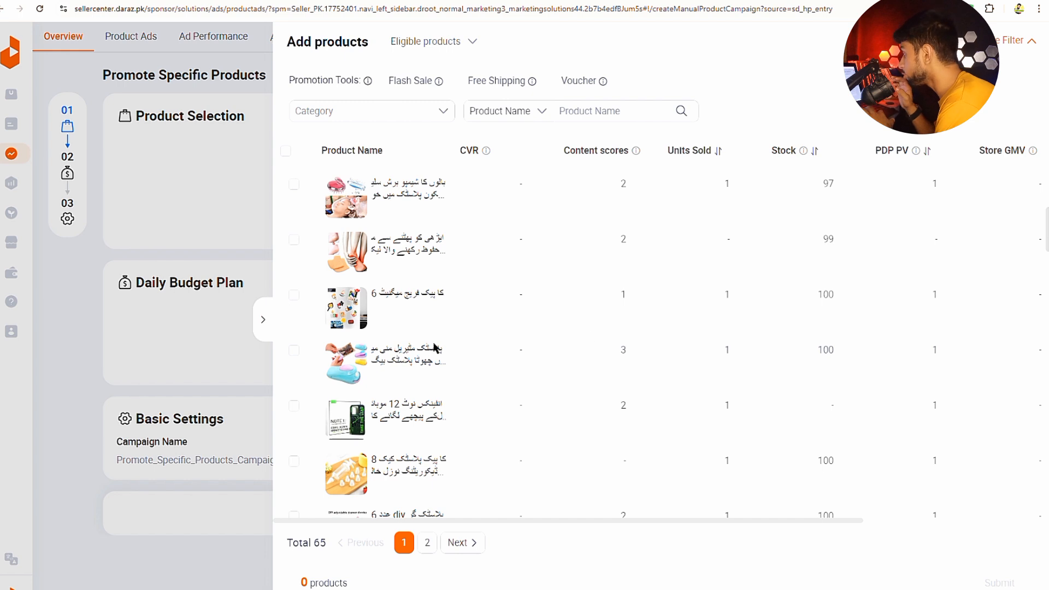
- Select the mini plastic bag sealing machine, check its content score, units sold and stock, and add it to the campaign
{"action": "left_click", "coordinate": [295, 351]}
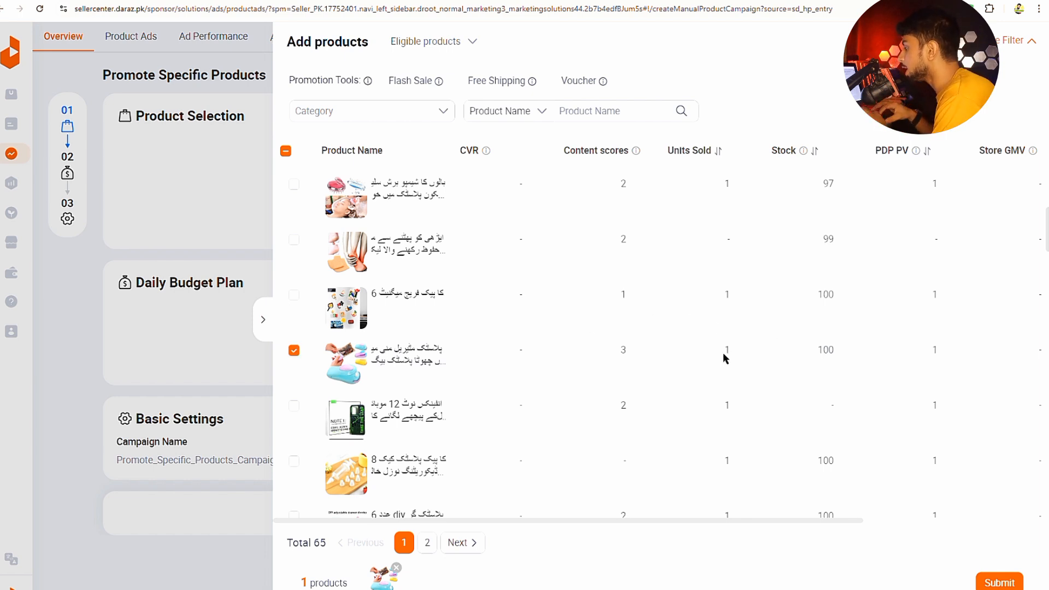
{"action": "left_click_drag", "start_coordinate": [562, 153], "coordinate": [626, 154]}
{"action": "left_click", "coordinate": [630, 349]}
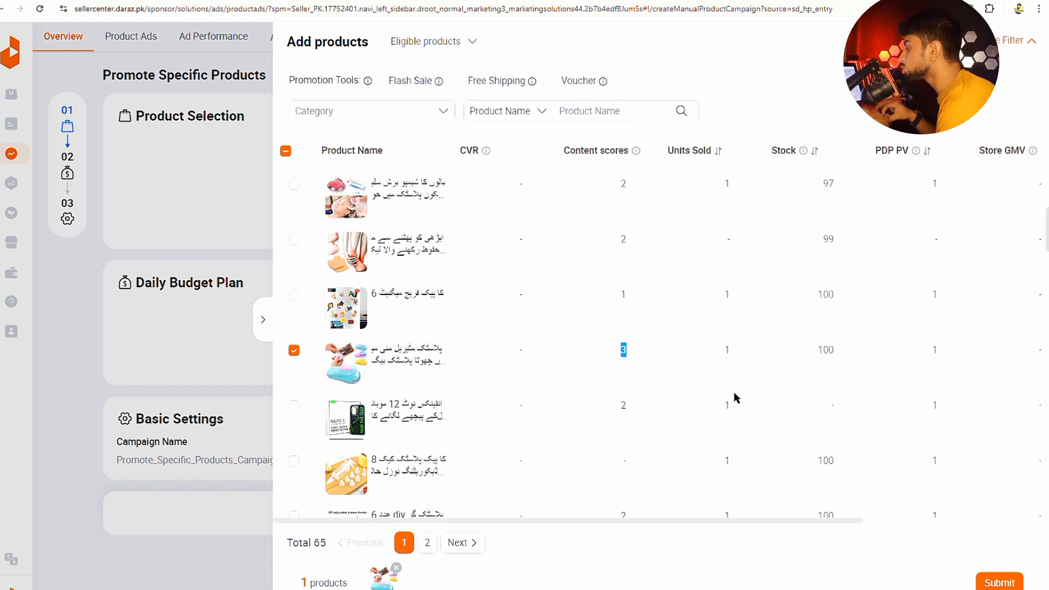
{"action": "double_click", "coordinate": [726, 352]}
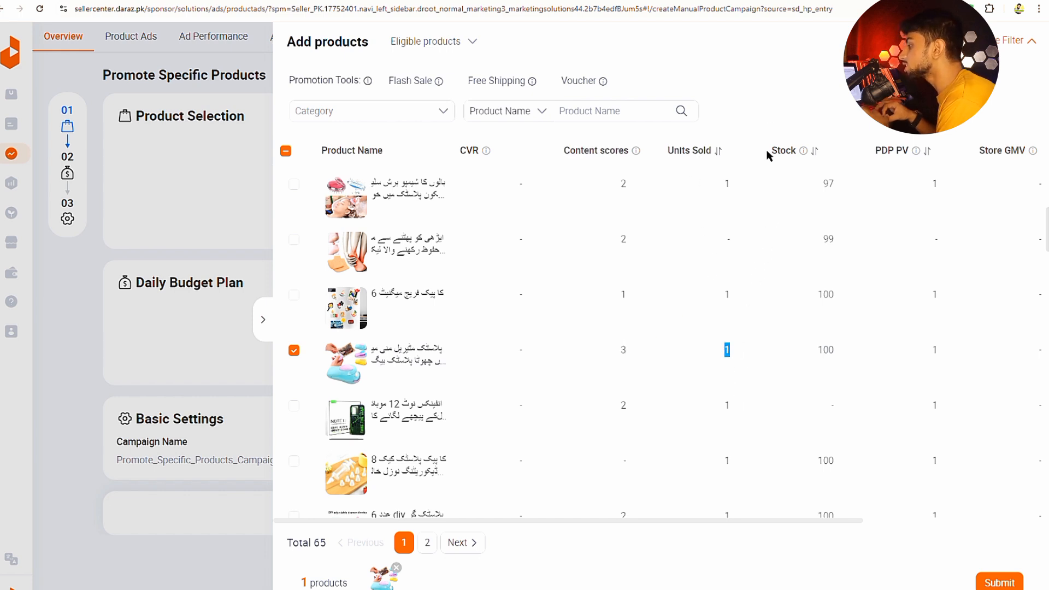
{"action": "left_click_drag", "start_coordinate": [801, 354], "coordinate": [847, 348]}
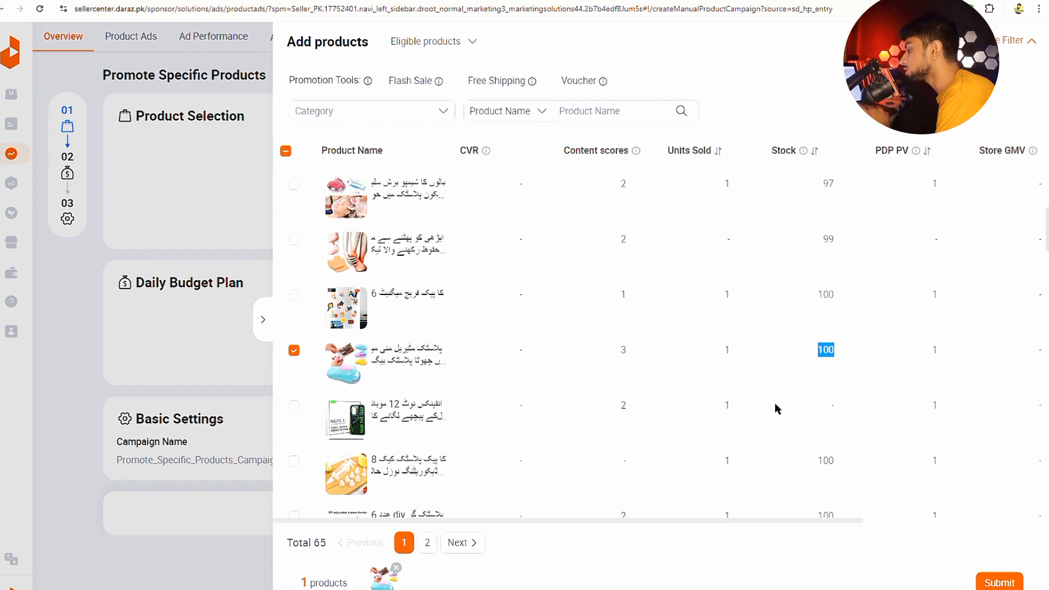
{"action": "left_click", "coordinate": [1000, 583]}
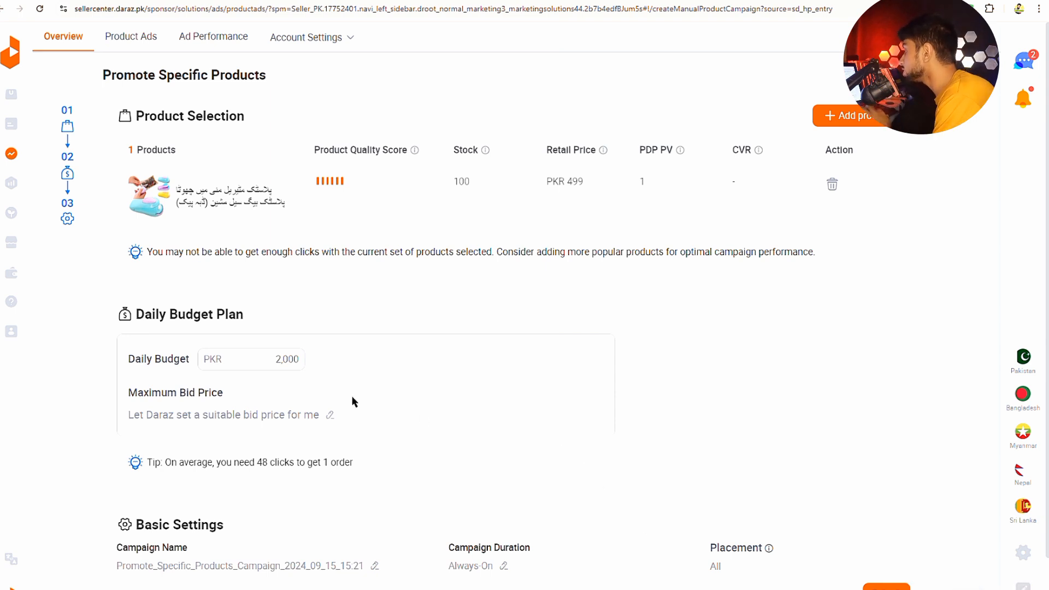
- Set the campaign's daily budget to PKR 1,000
{"action": "scroll", "coordinate": [313, 421], "scroll_direction": "down", "scroll_amount": 1}
{"action": "left_click", "coordinate": [298, 298]}
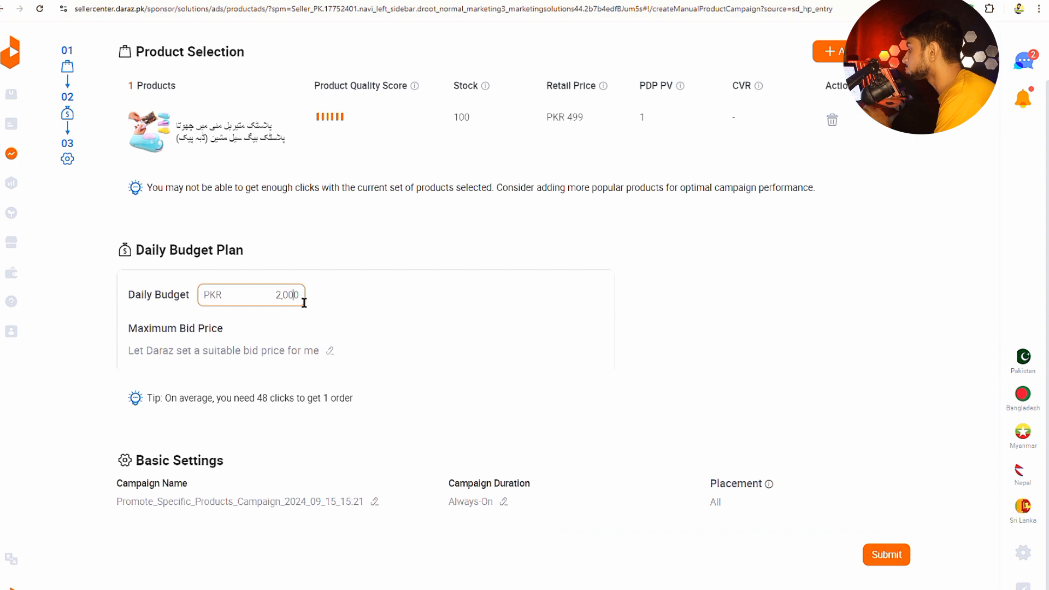
{"action": "key", "text": "Left"}
{"action": "key", "text": "Left"}
{"action": "key", "text": "Up"}
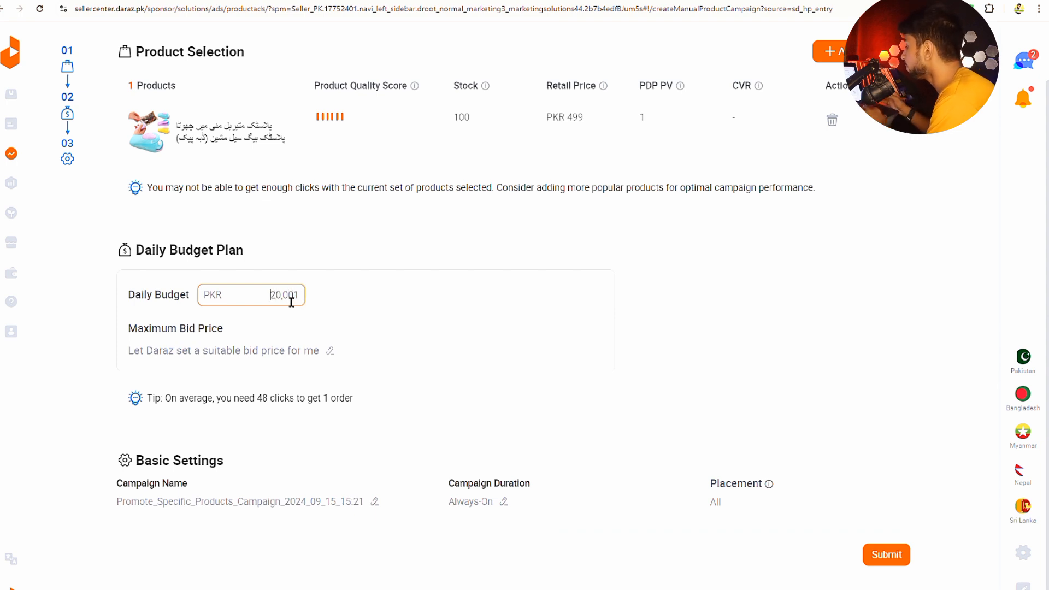
{"action": "key", "text": "Down"}
{"action": "key", "text": "Delete"}
{"action": "key", "text": "Delete"}
{"action": "key", "text": "Delete"}
{"action": "key", "text": "Delete"}
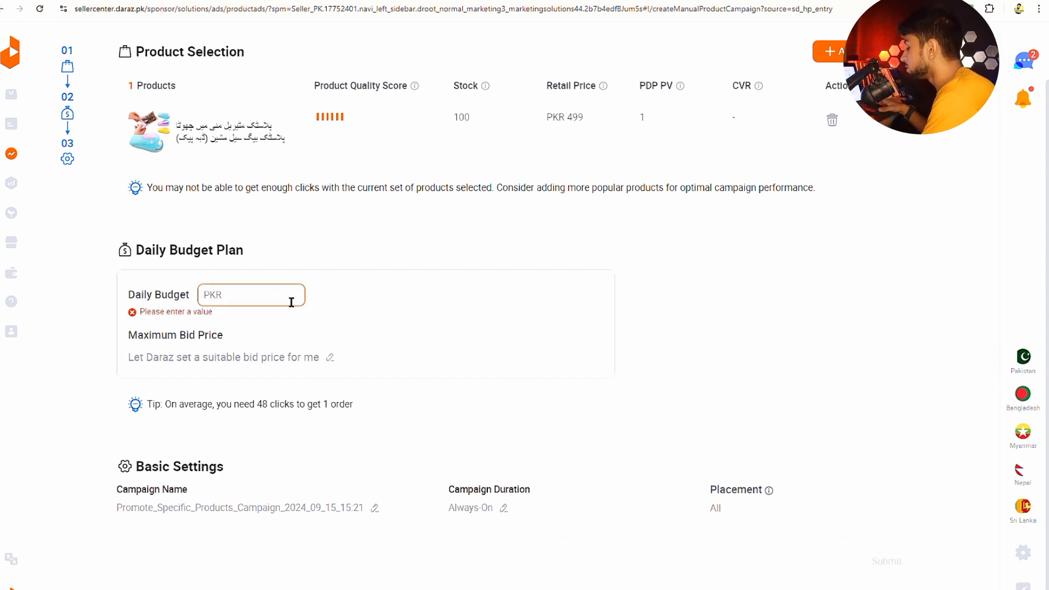
{"action": "key", "text": "Up"}
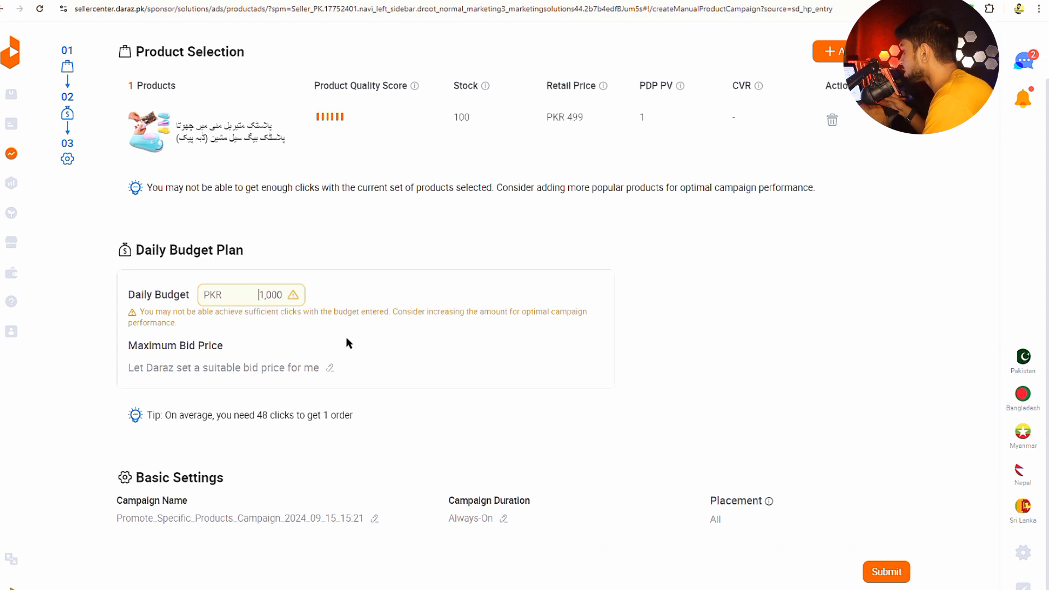
- Enable a custom maximum bid price for the campaign and set it to PKR 1.2 per click
{"action": "scroll", "coordinate": [346, 336], "scroll_direction": "down", "scroll_amount": 1}
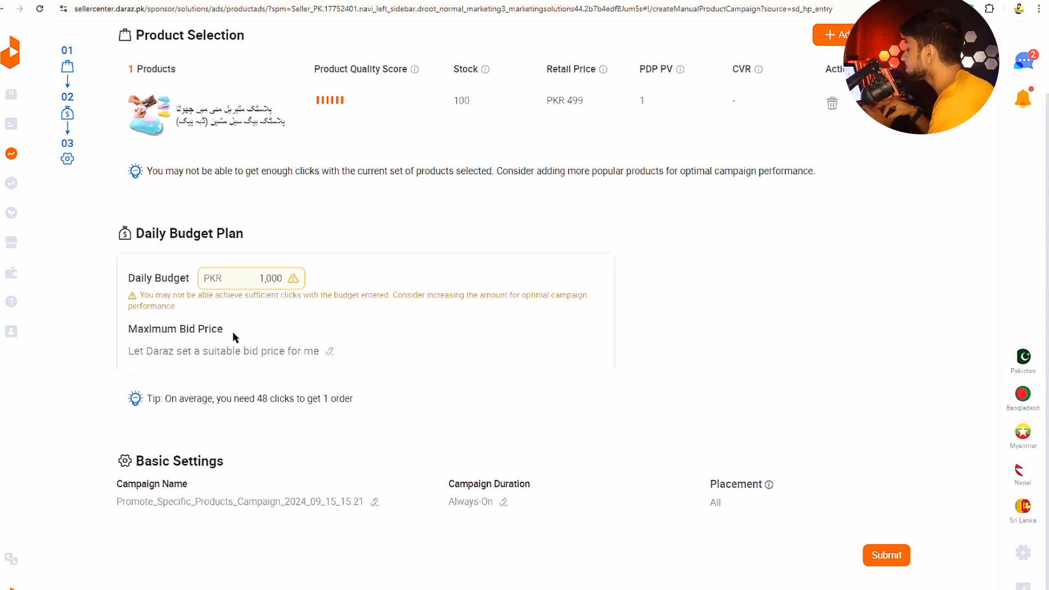
{"action": "left_click_drag", "start_coordinate": [233, 333], "coordinate": [121, 338]}
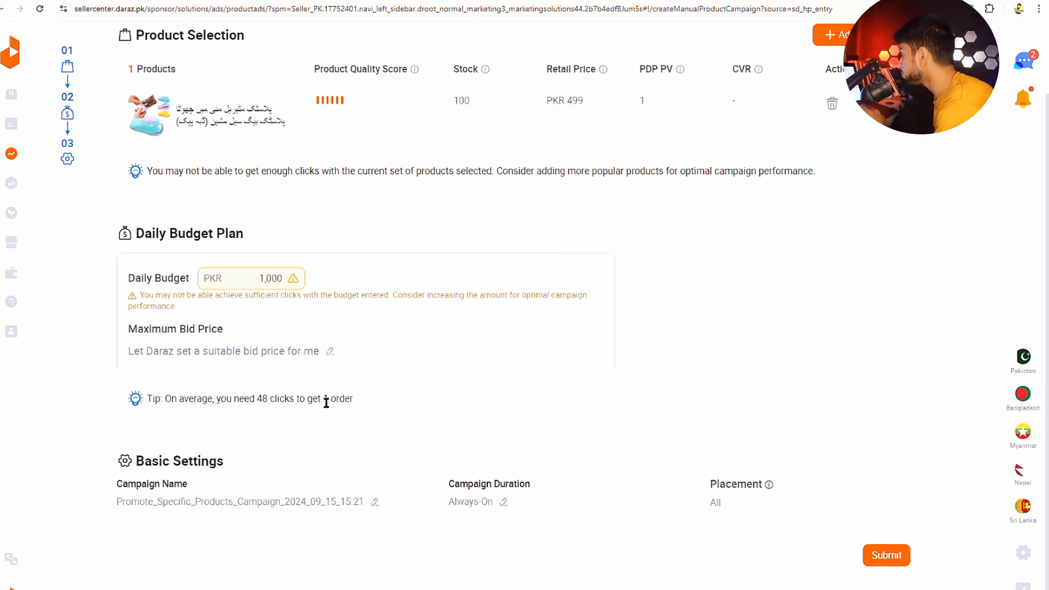
{"action": "left_click", "coordinate": [330, 351]}
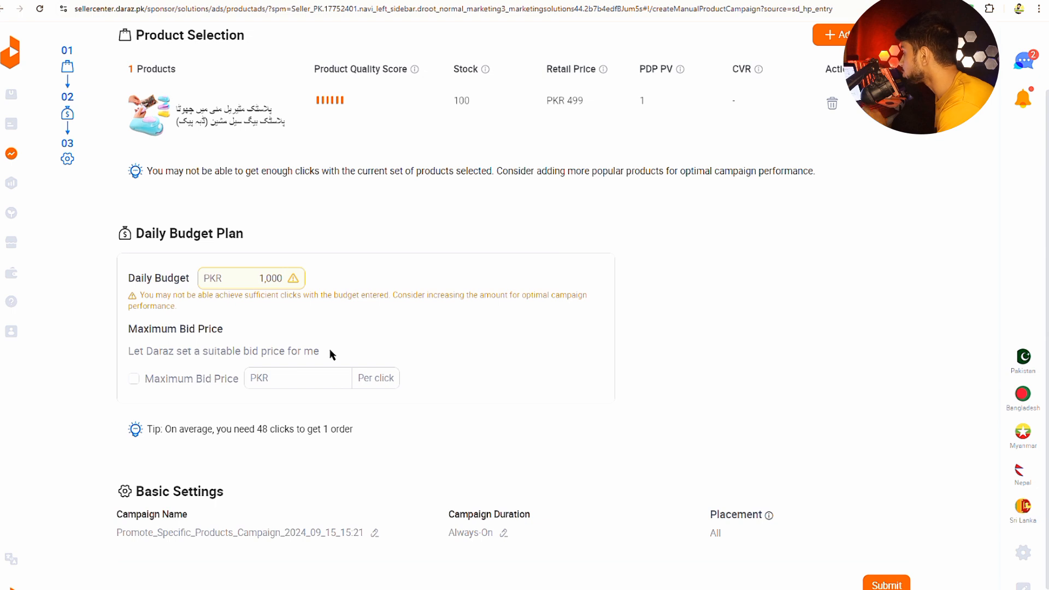
{"action": "left_click", "coordinate": [134, 381]}
{"action": "left_click", "coordinate": [328, 380]}
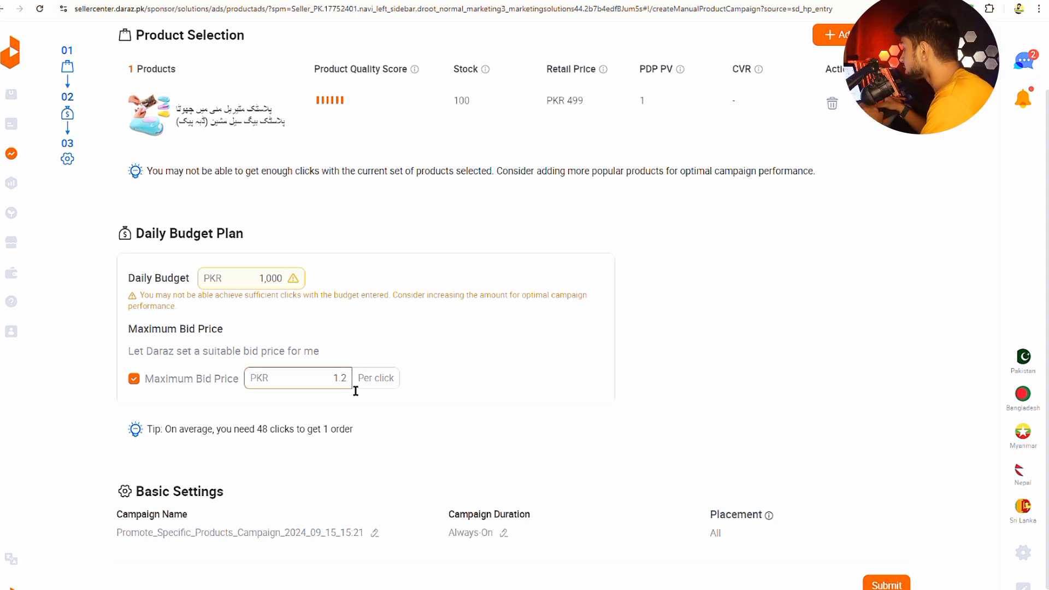
{"action": "key", "text": "Home"}
{"action": "type", "text": "11"}
{"action": "key", "text": "BackSpace"}
{"action": "key", "text": "BackSpace"}
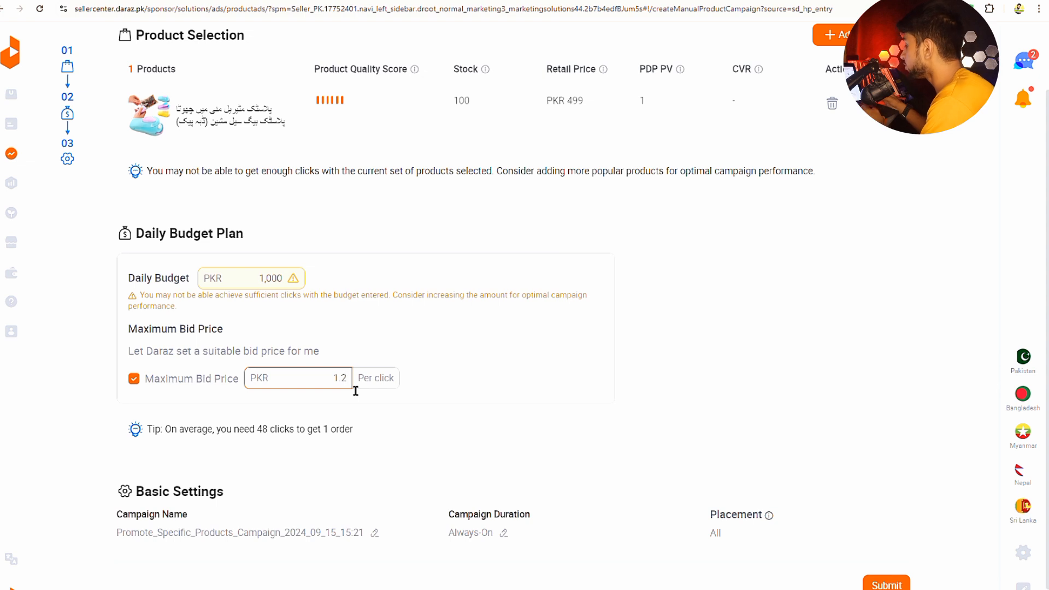
- Rename the campaign as "sample" in the basic settings
{"action": "scroll", "coordinate": [388, 447], "scroll_direction": "down", "scroll_amount": 1}
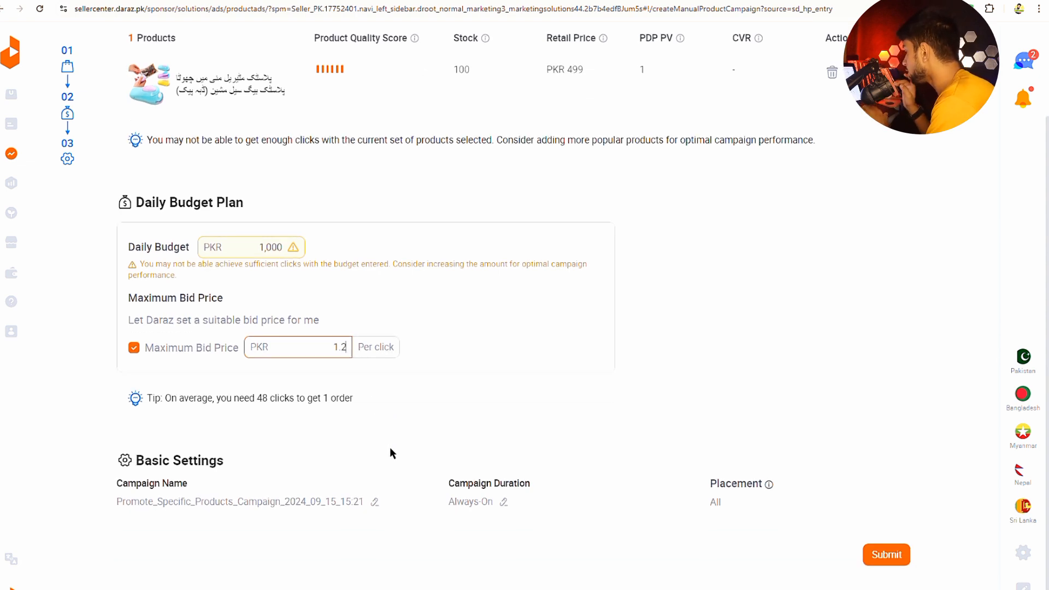
{"action": "left_click", "coordinate": [374, 503]}
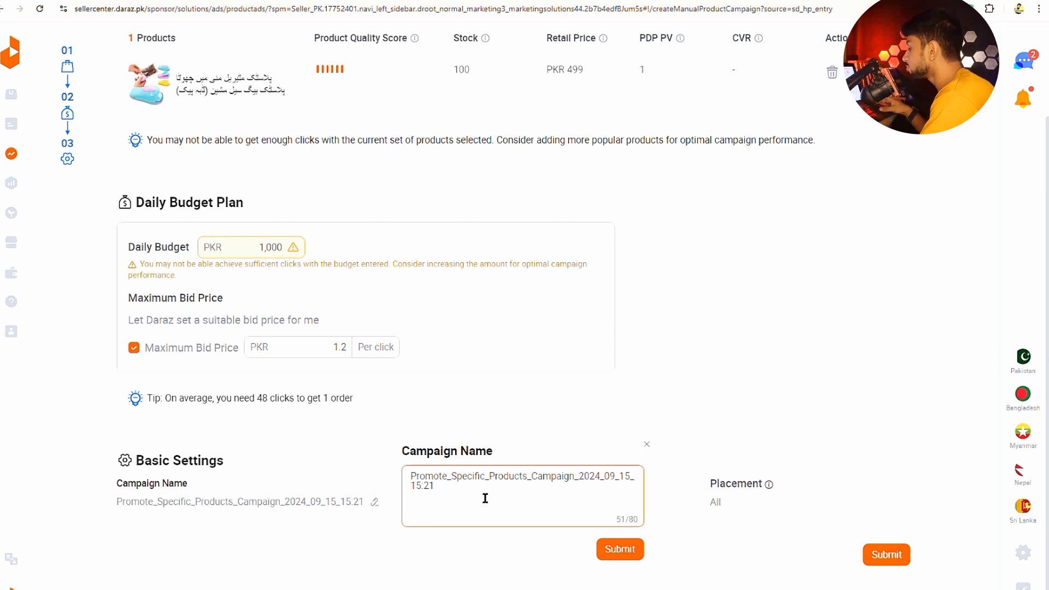
{"action": "key", "text": "ctrl+a"}
{"action": "key", "text": "BackSpace"}
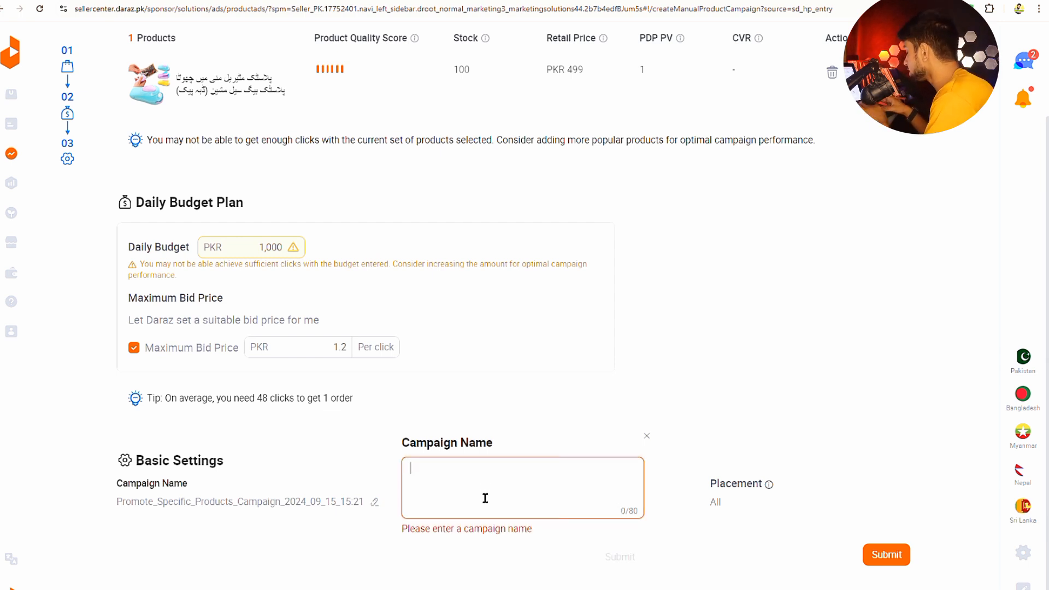
{"action": "type", "text": "sample"}
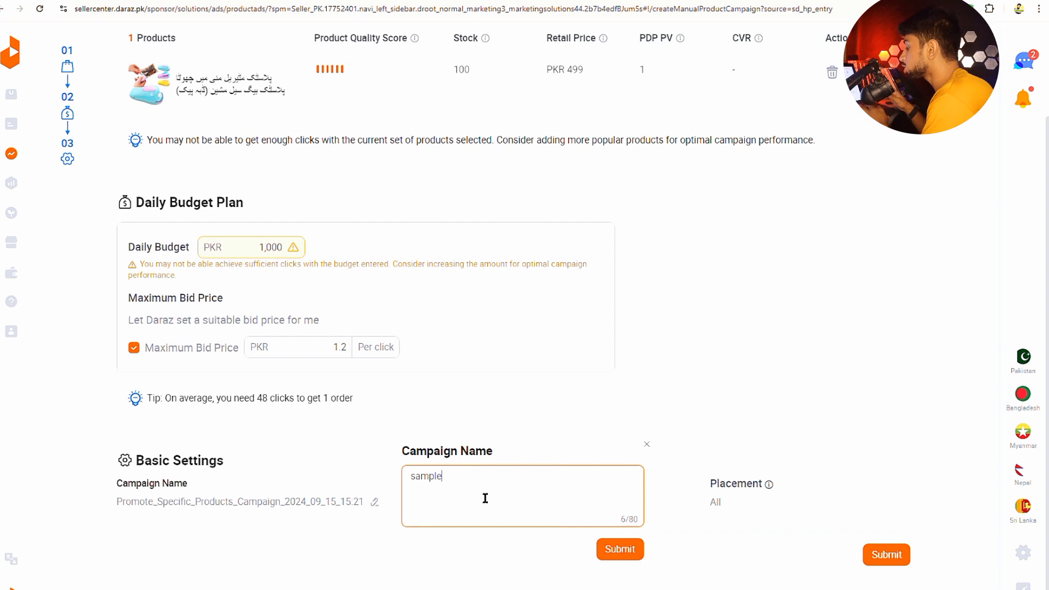
{"action": "left_click", "coordinate": [613, 548]}
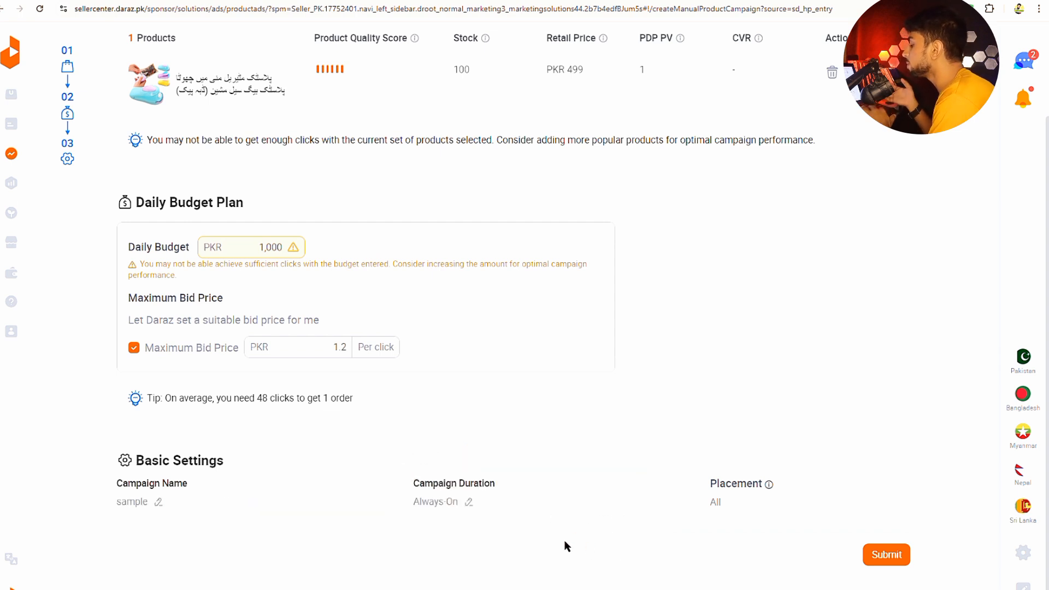
- Set the campaign duration to run from 2024-09-15 to 2024-09-17
{"action": "left_click", "coordinate": [469, 501]}
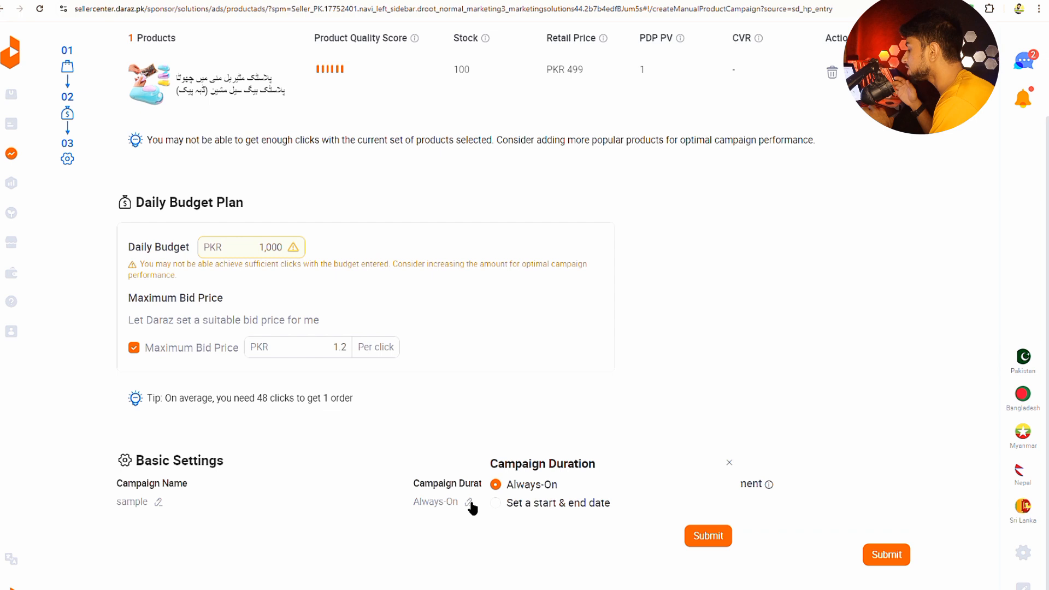
{"action": "left_click", "coordinate": [521, 504]}
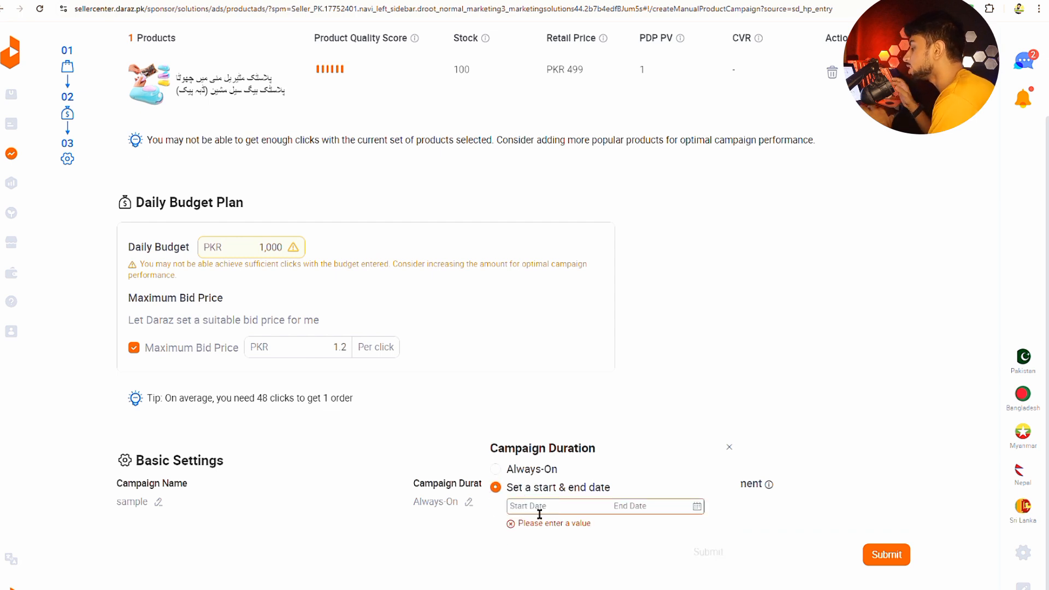
{"action": "left_click", "coordinate": [539, 510]}
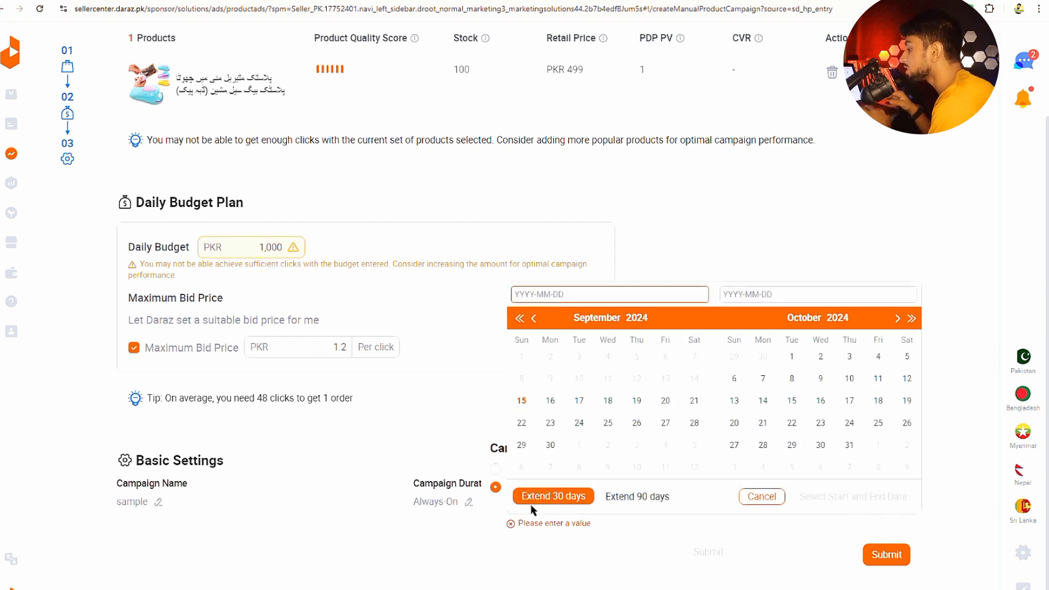
{"action": "left_click", "coordinate": [524, 404]}
{"action": "left_click", "coordinate": [579, 401]}
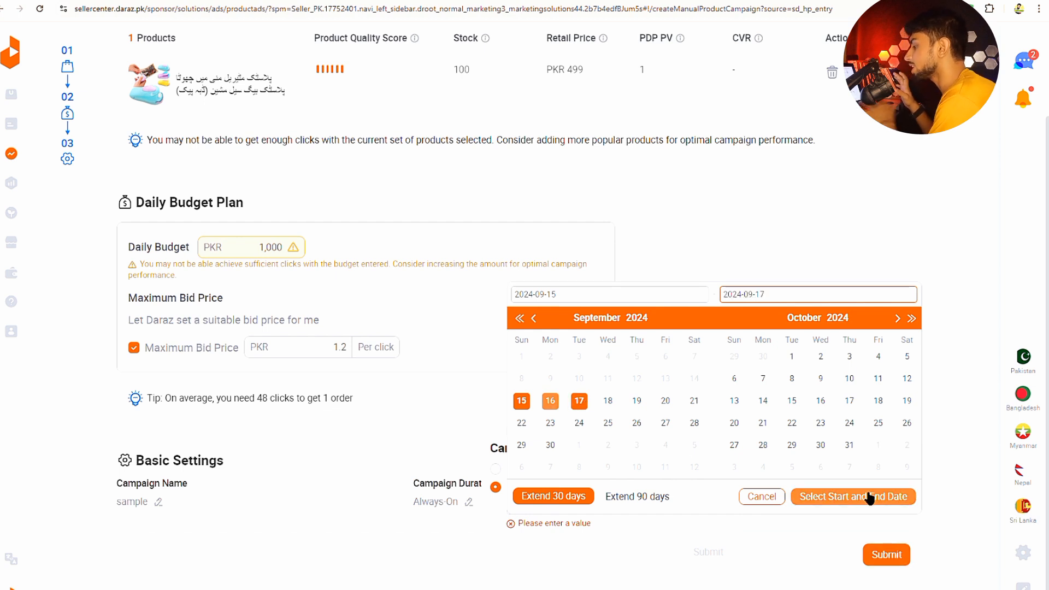
{"action": "left_click", "coordinate": [869, 497]}
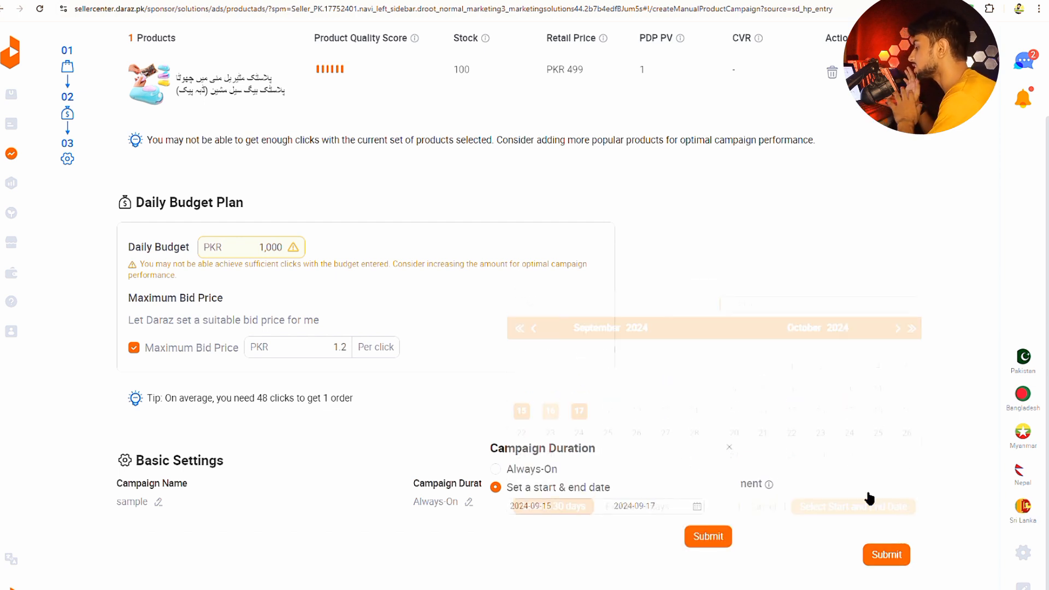
{"action": "left_click", "coordinate": [709, 544]}
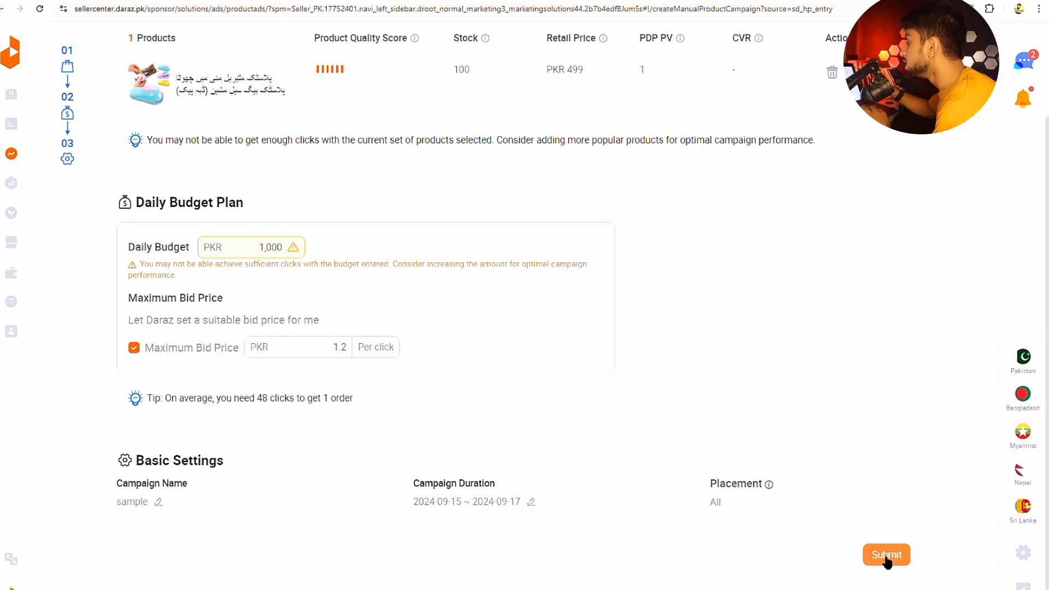
- Add the green vegetable and fruit cutter and the flower wall sticker to the campaign's product selection
{"action": "scroll", "coordinate": [858, 534], "scroll_direction": "up", "scroll_amount": 2}
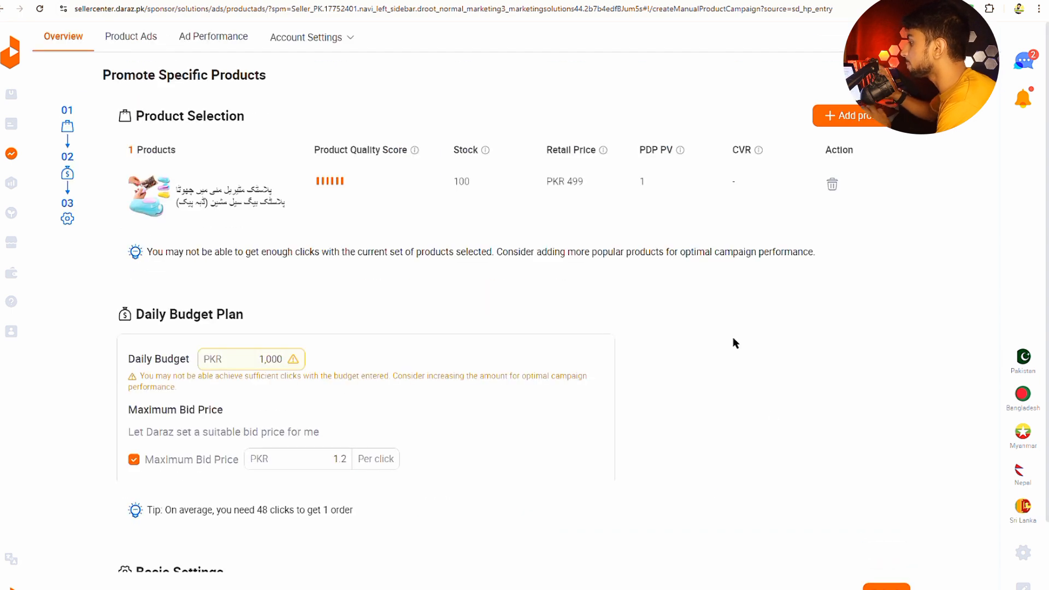
{"action": "left_click", "coordinate": [844, 116]}
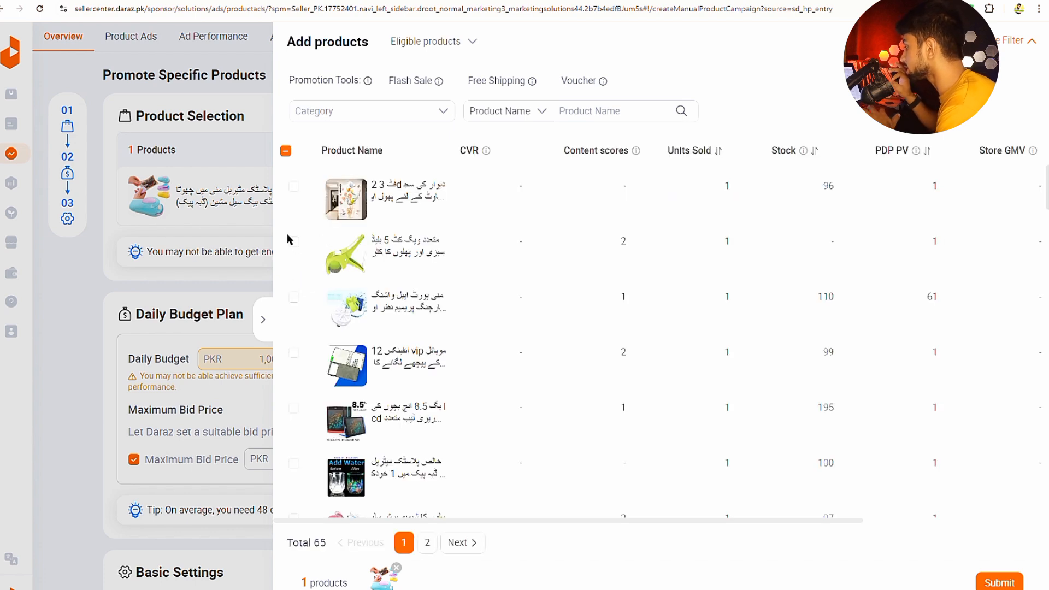
{"action": "left_click", "coordinate": [295, 243]}
{"action": "left_click", "coordinate": [295, 188]}
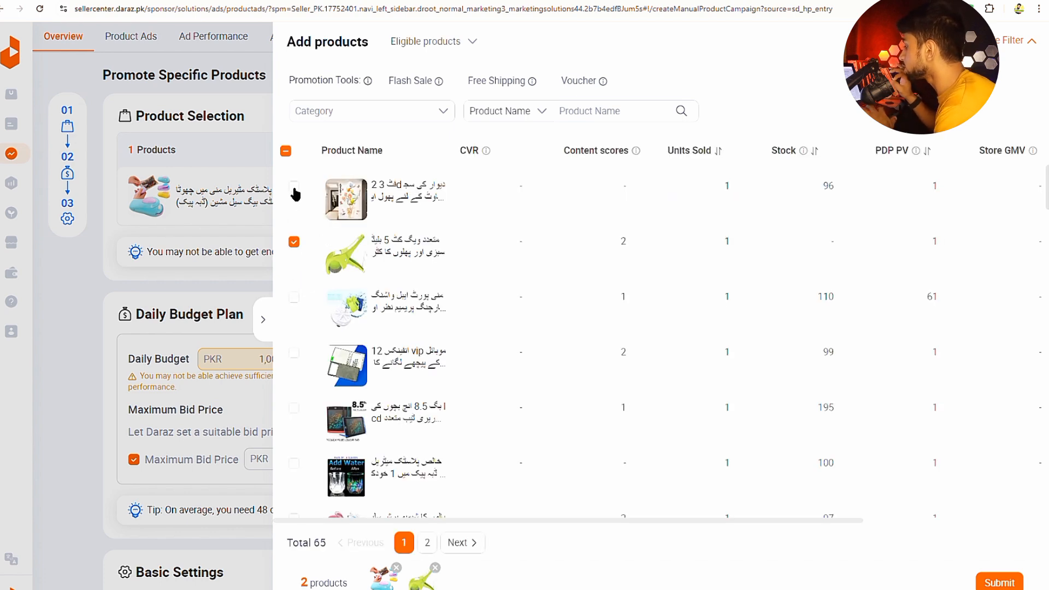
{"action": "left_click", "coordinate": [998, 582]}
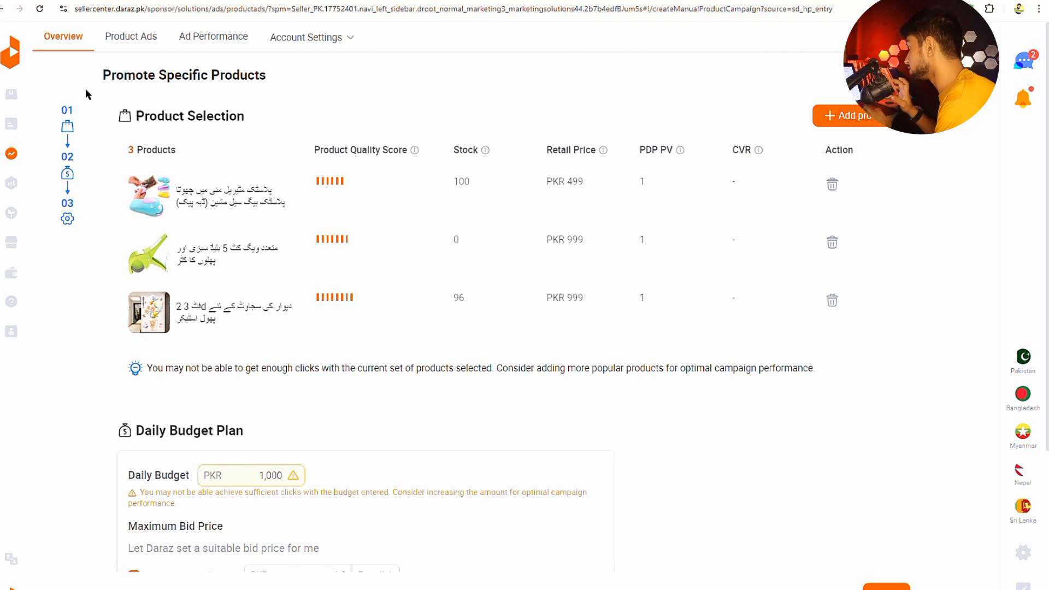
- Return to the campaign types, dismiss the out-of-balance notification and start creating a Manual campaign
{"action": "left_click", "coordinate": [1, 10]}
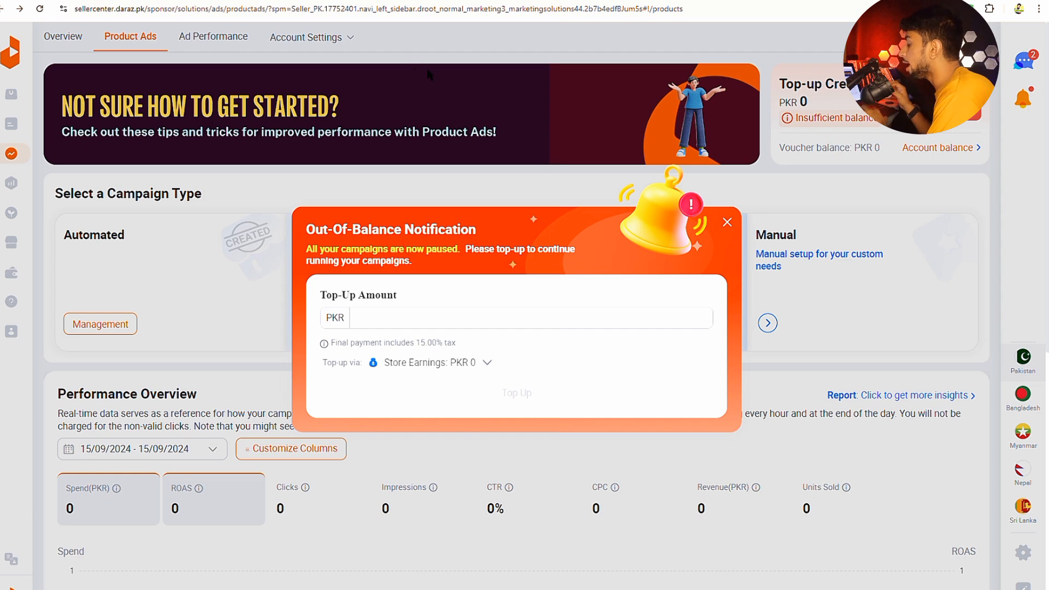
{"action": "left_click", "coordinate": [728, 222]}
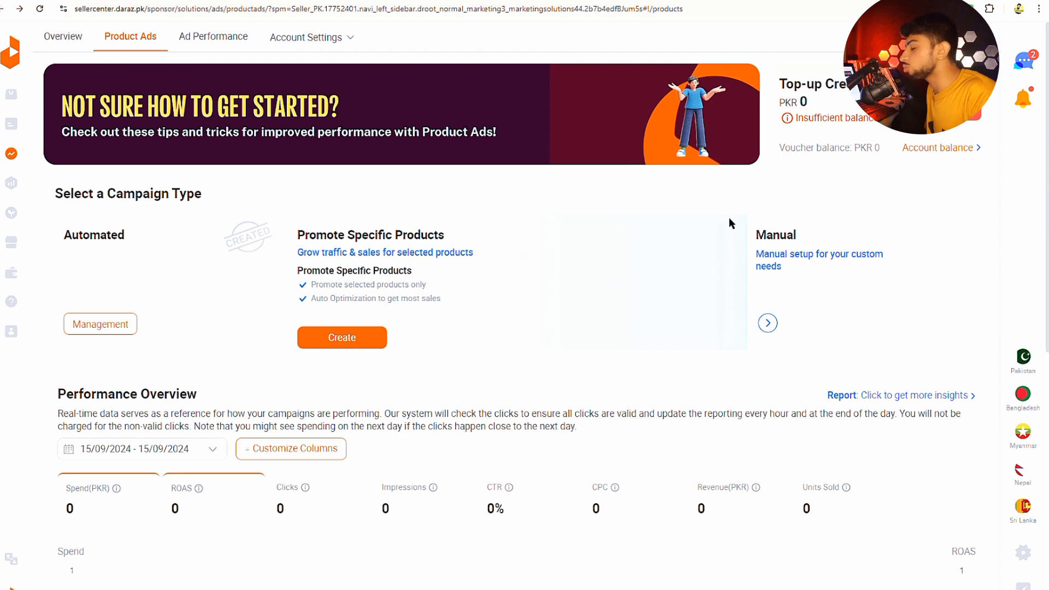
{"action": "mouse_move", "coordinate": [769, 298]}
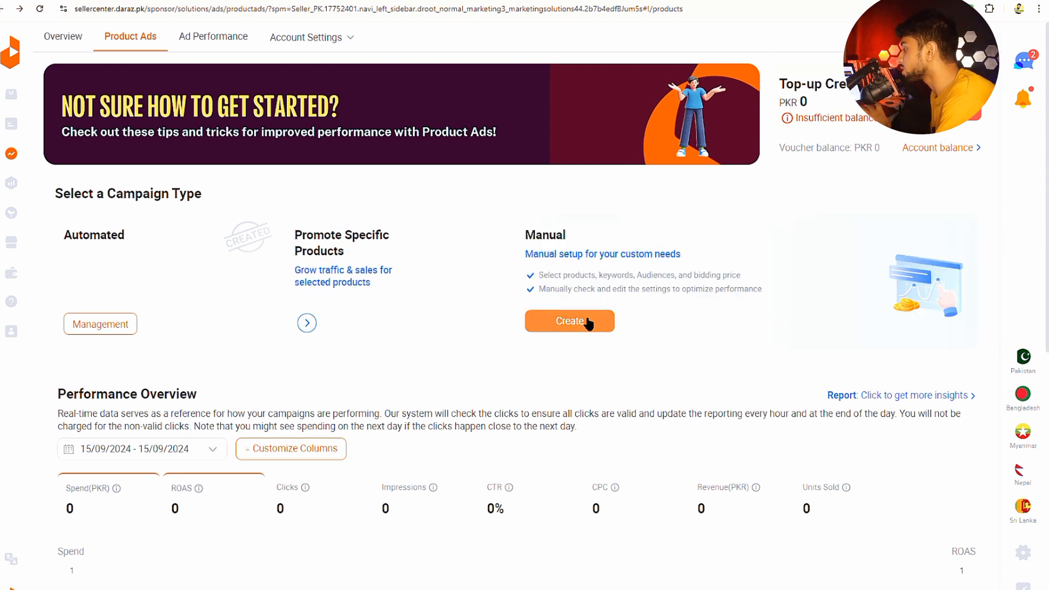
{"action": "left_click", "coordinate": [569, 321]}
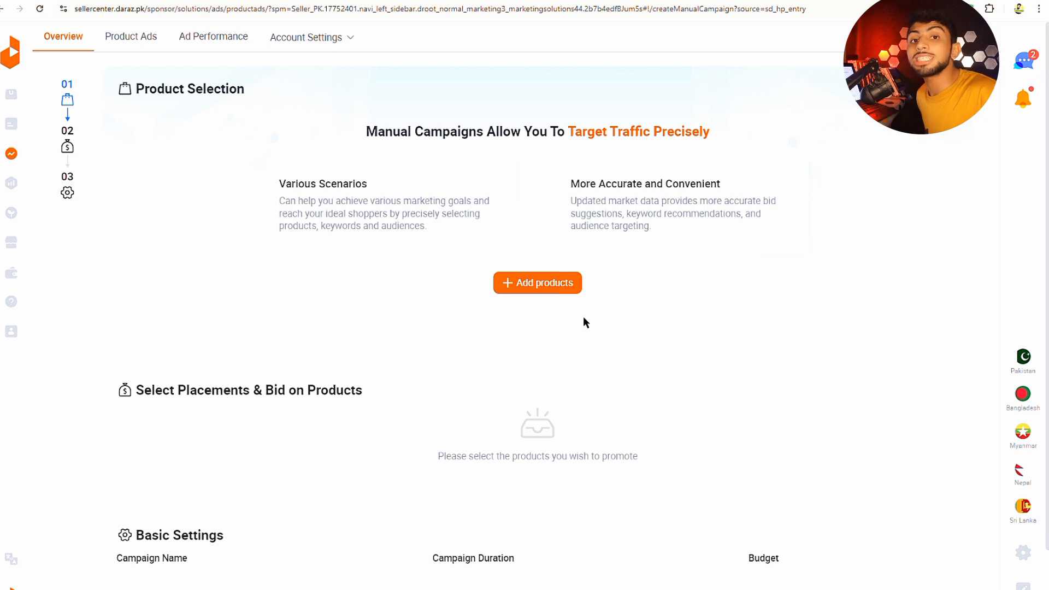
- Add the mini portable washing machine to the manual campaign
{"action": "left_click", "coordinate": [541, 288]}
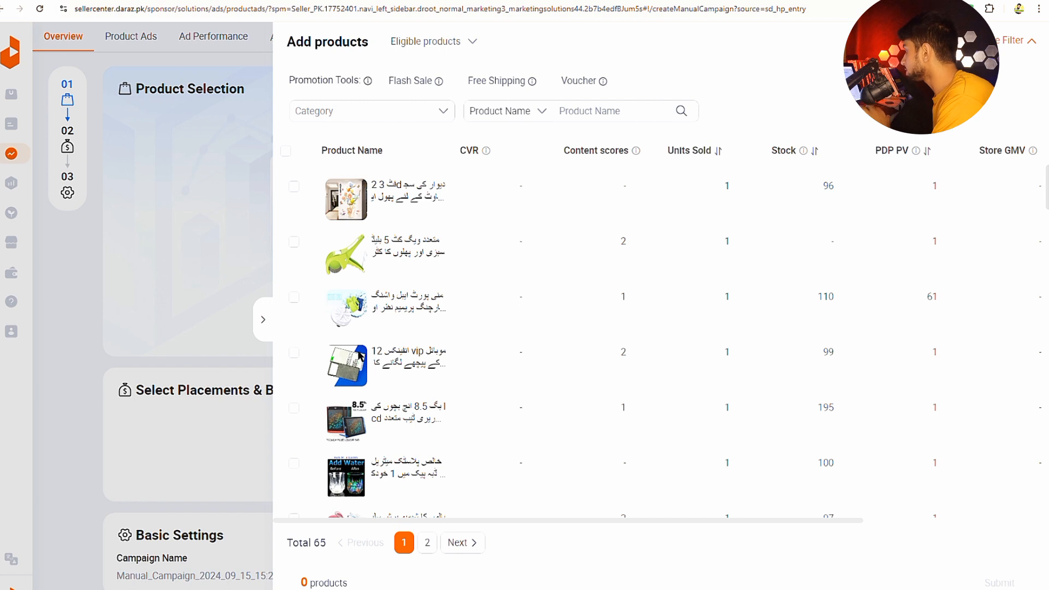
{"action": "left_click", "coordinate": [295, 300]}
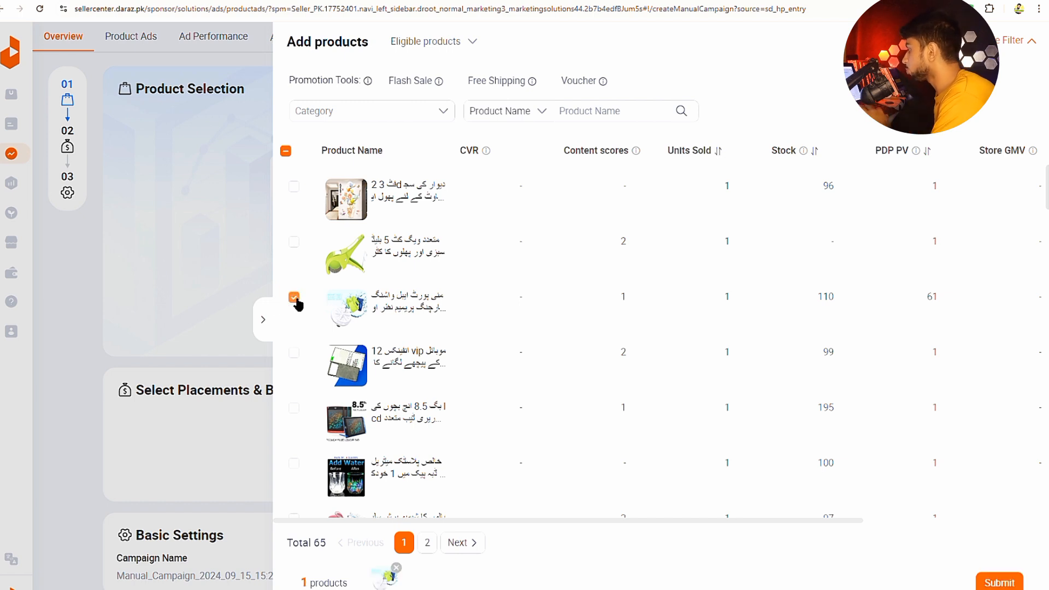
{"action": "left_click", "coordinate": [1000, 582]}
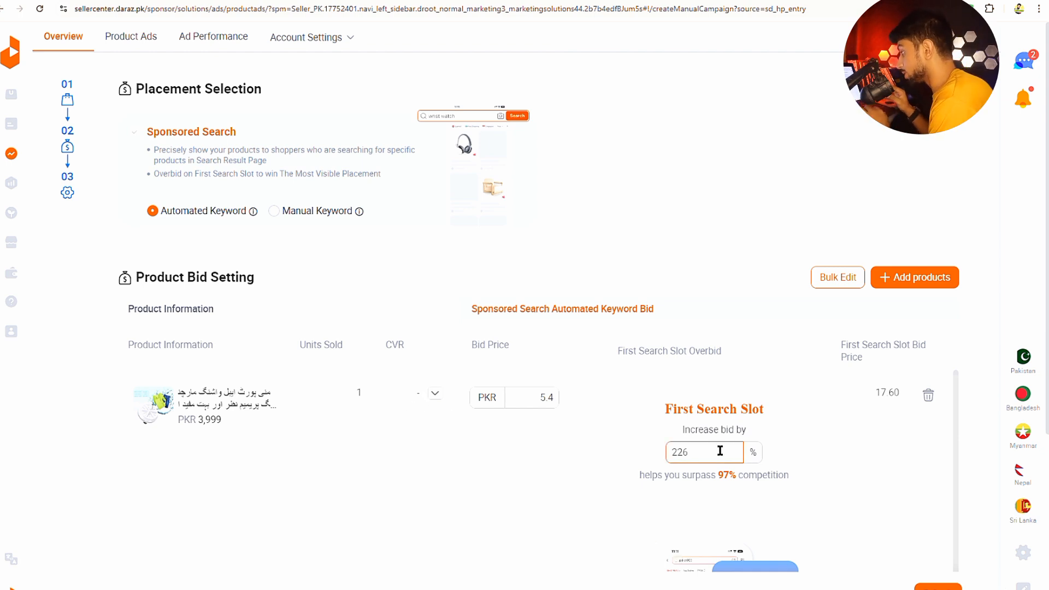
- Examine the manual campaign's bid and basic settings, including the Budget Limit option, without saving a budget change
{"action": "scroll", "coordinate": [730, 461], "scroll_direction": "down", "scroll_amount": 1}
{"action": "scroll", "coordinate": [521, 417], "scroll_direction": "down", "scroll_amount": 5}
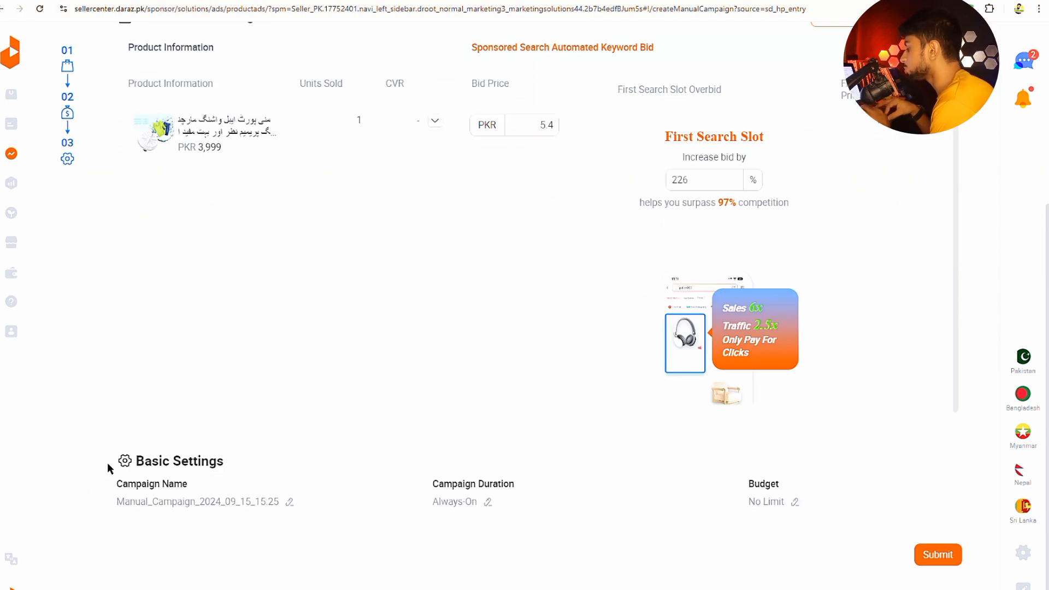
{"action": "left_click_drag", "start_coordinate": [107, 462], "coordinate": [719, 500]}
{"action": "left_click", "coordinate": [681, 476]}
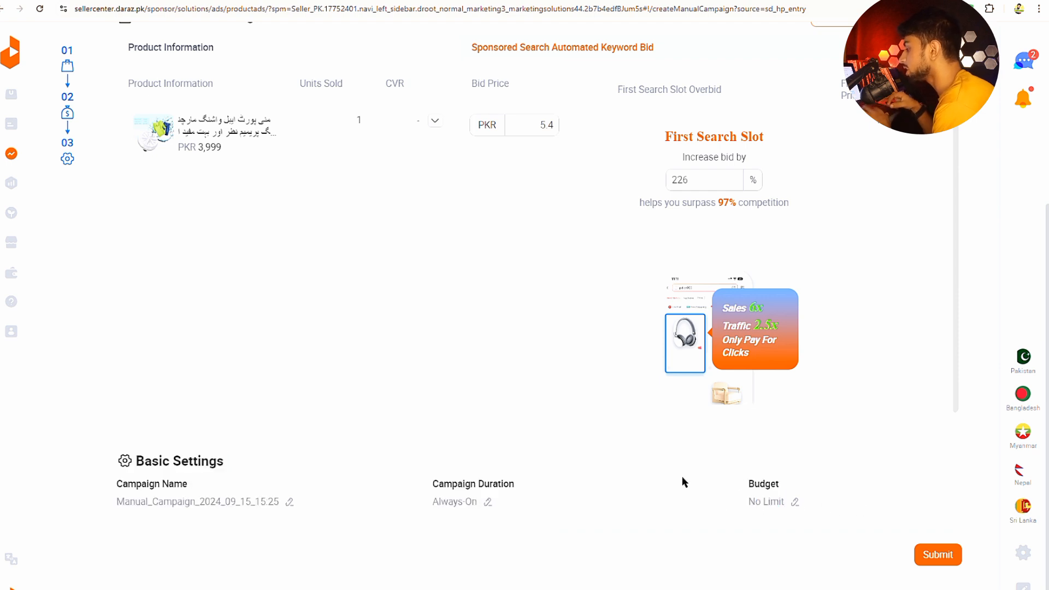
{"action": "left_click", "coordinate": [795, 502]}
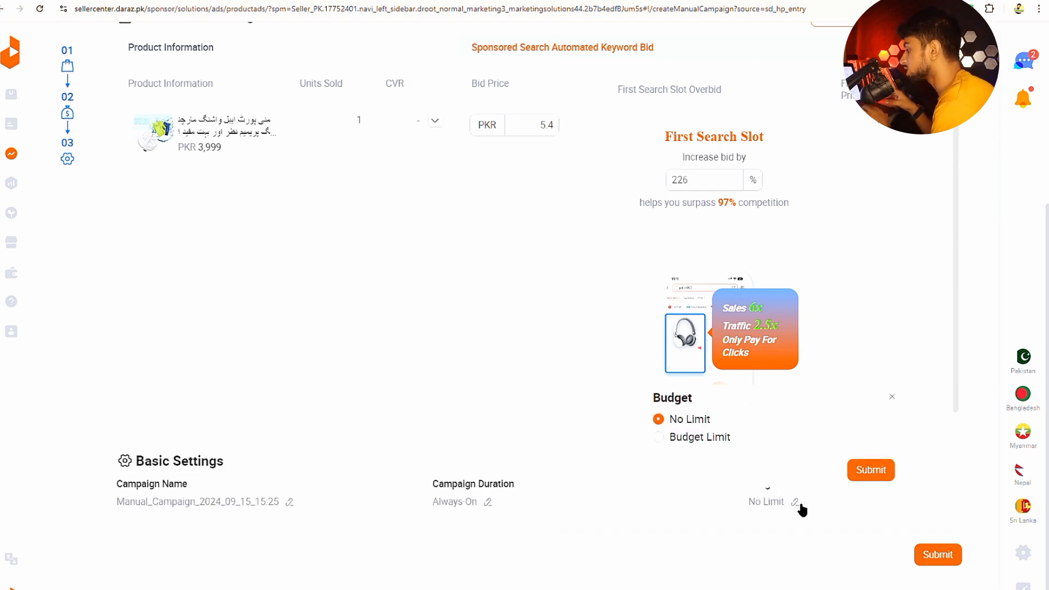
{"action": "left_click", "coordinate": [666, 440]}
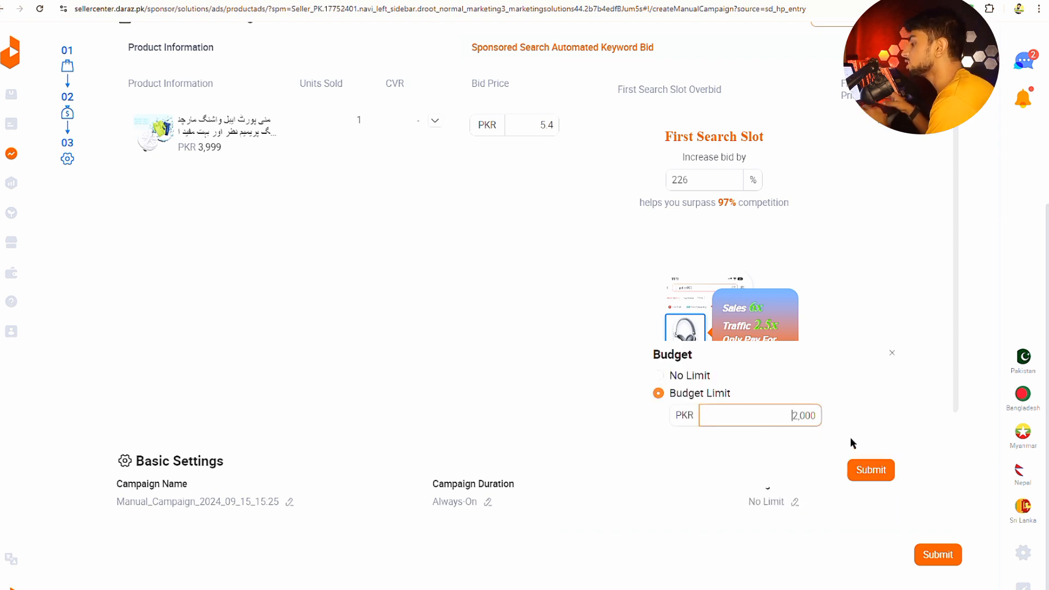
{"action": "left_click", "coordinate": [561, 414]}
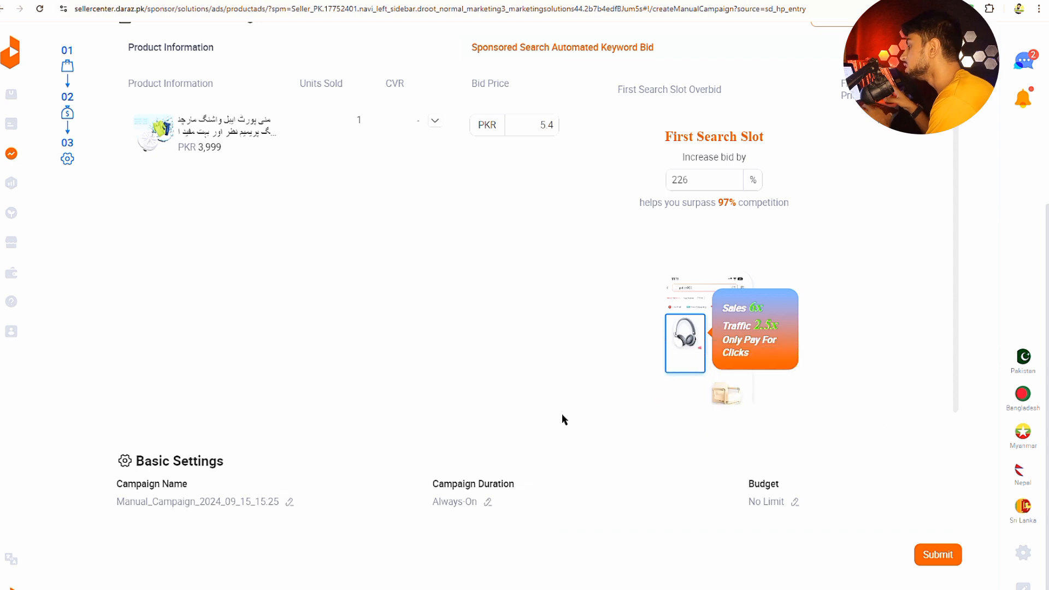
- Set the Sponsored Search placement to Manual Keyword and bring up the product's keyword bids
{"action": "scroll", "coordinate": [549, 366], "scroll_direction": "up", "scroll_amount": 5}
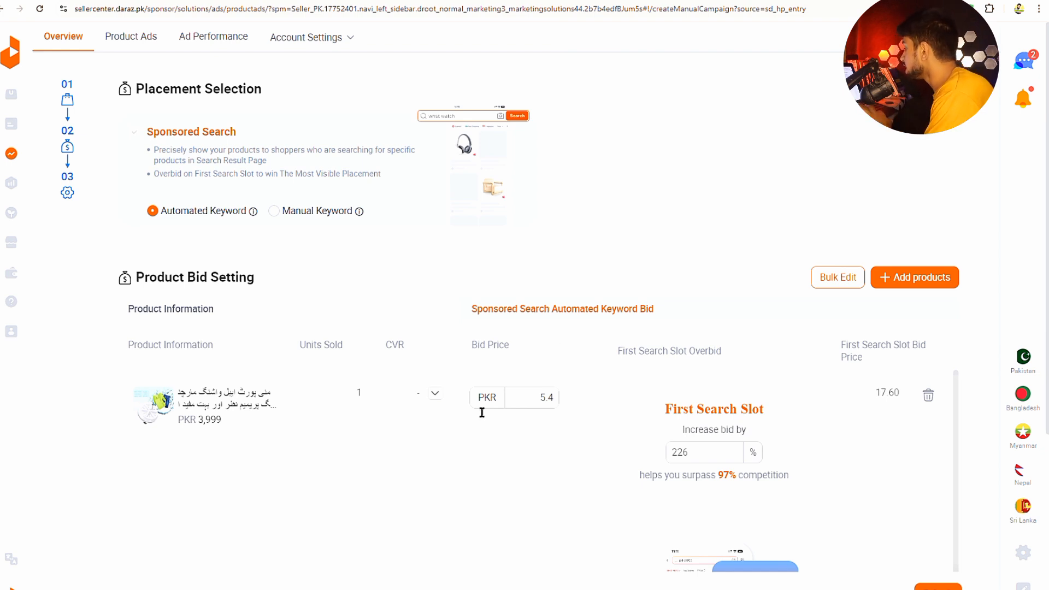
{"action": "scroll", "coordinate": [653, 445], "scroll_direction": "down", "scroll_amount": 1}
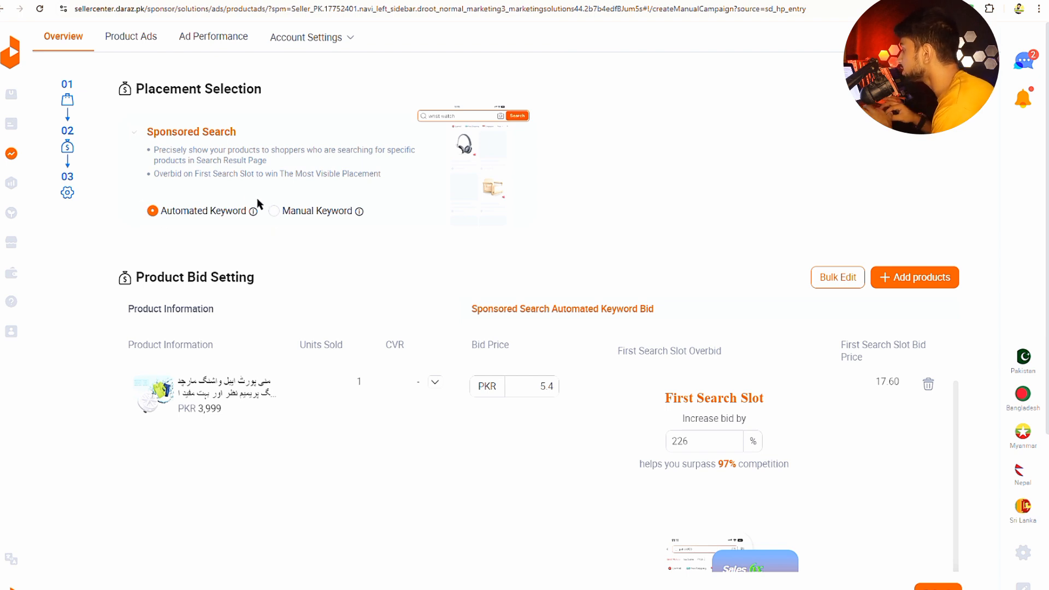
{"action": "left_click_drag", "start_coordinate": [155, 210], "coordinate": [256, 214]}
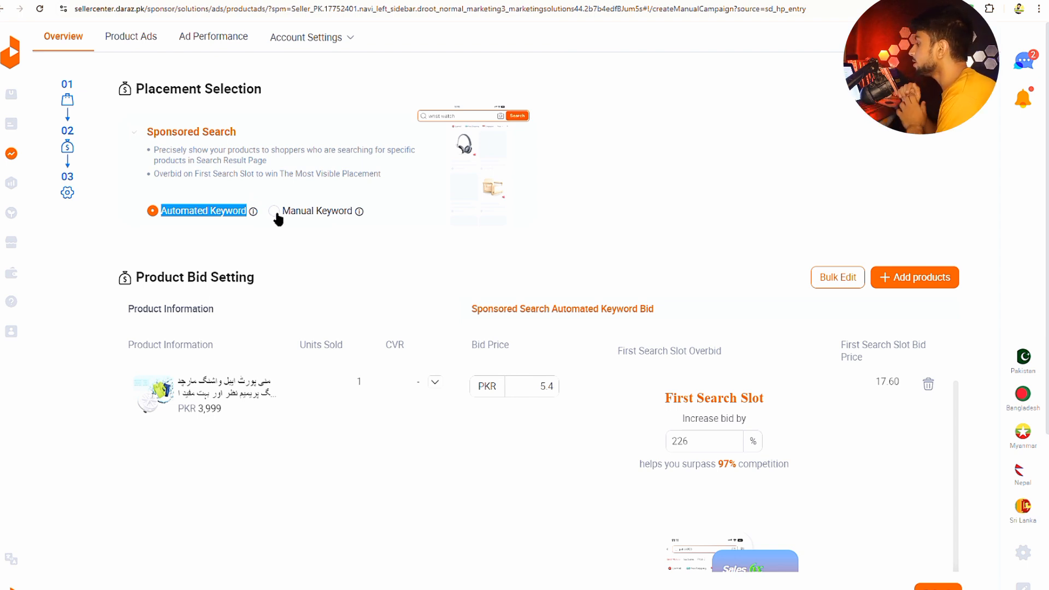
{"action": "left_click", "coordinate": [276, 214]}
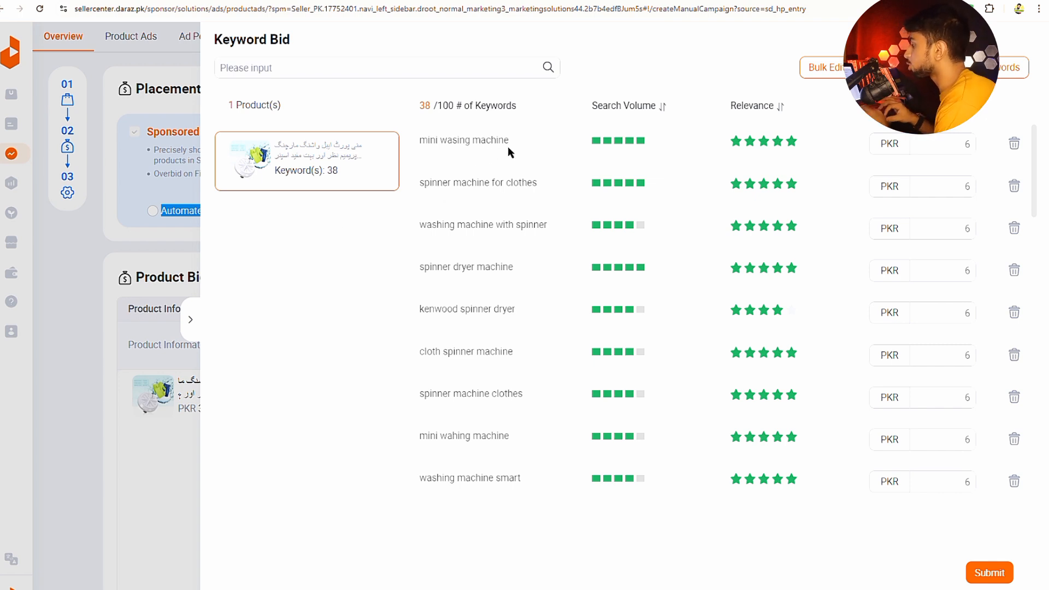
- Review the suggested keywords' search volume and relevance, and remove the keyword "mini foldable washing machine"
{"action": "left_click_drag", "start_coordinate": [510, 140], "coordinate": [454, 154]}
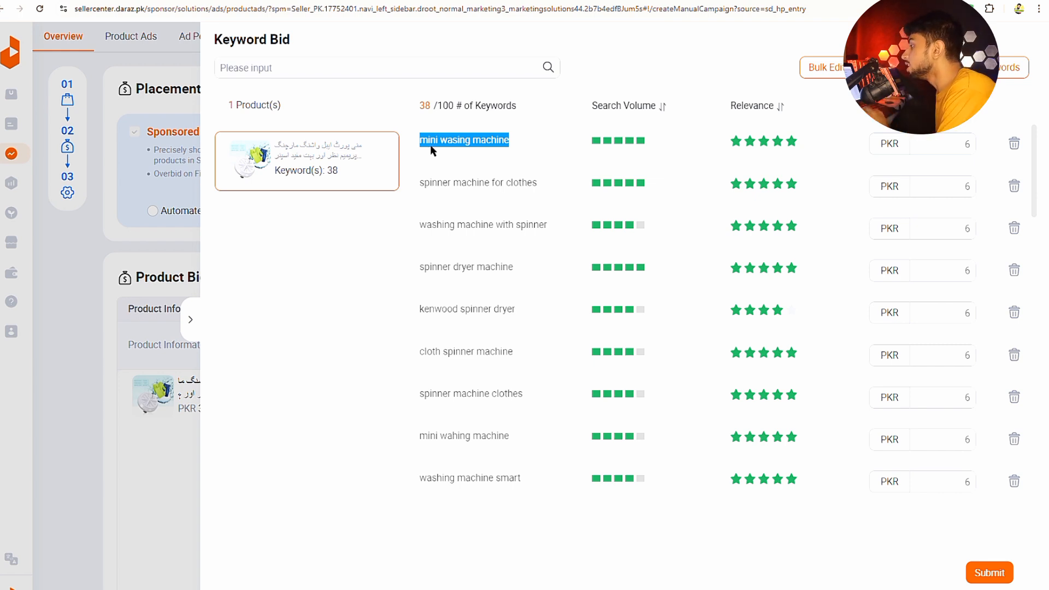
{"action": "left_click", "coordinate": [621, 148]}
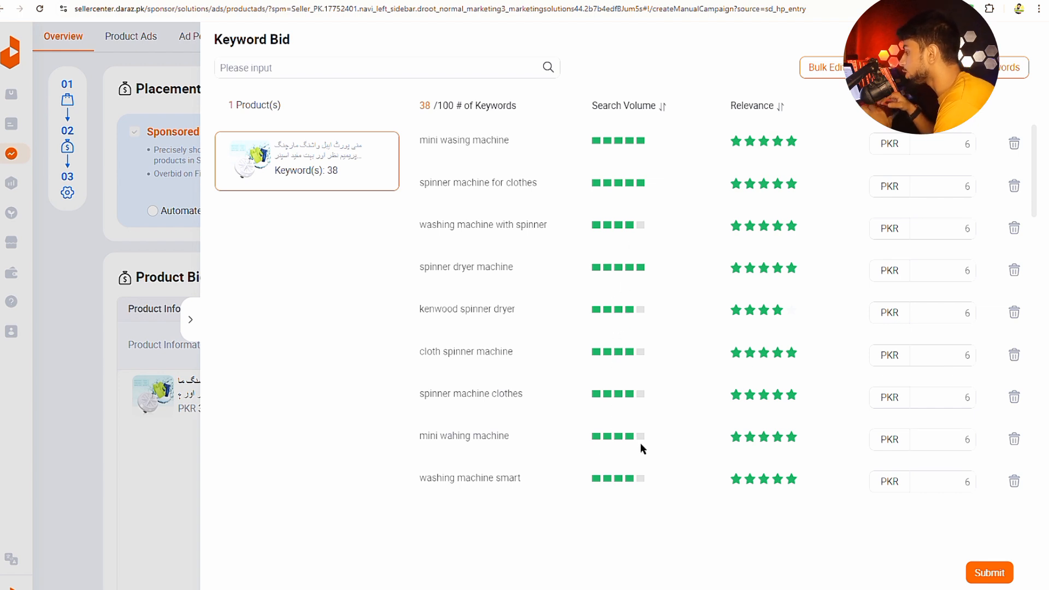
{"action": "scroll", "coordinate": [641, 446], "scroll_direction": "down", "scroll_amount": 3}
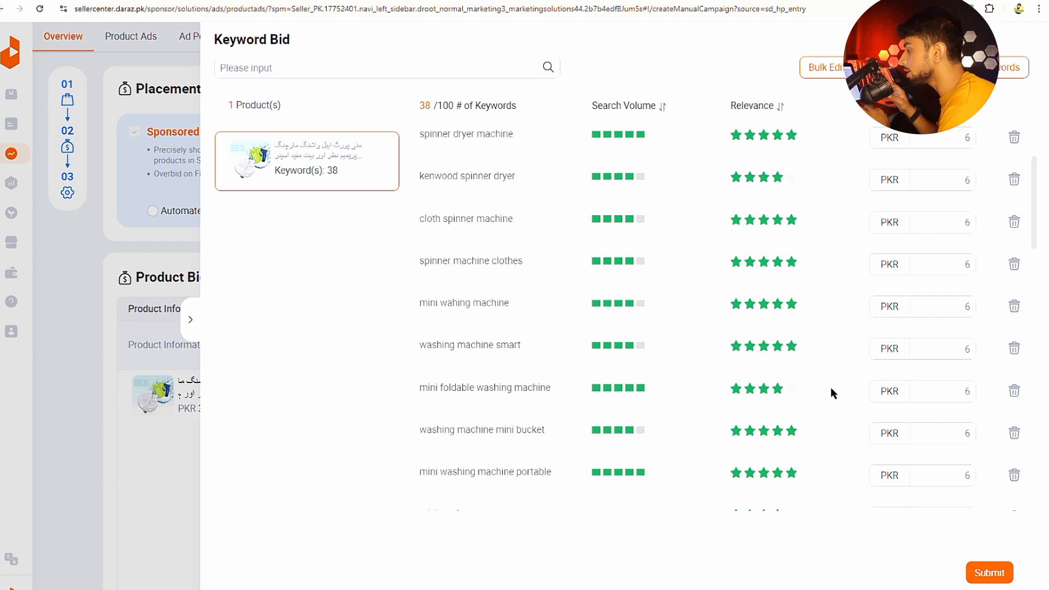
{"action": "left_click", "coordinate": [1014, 391]}
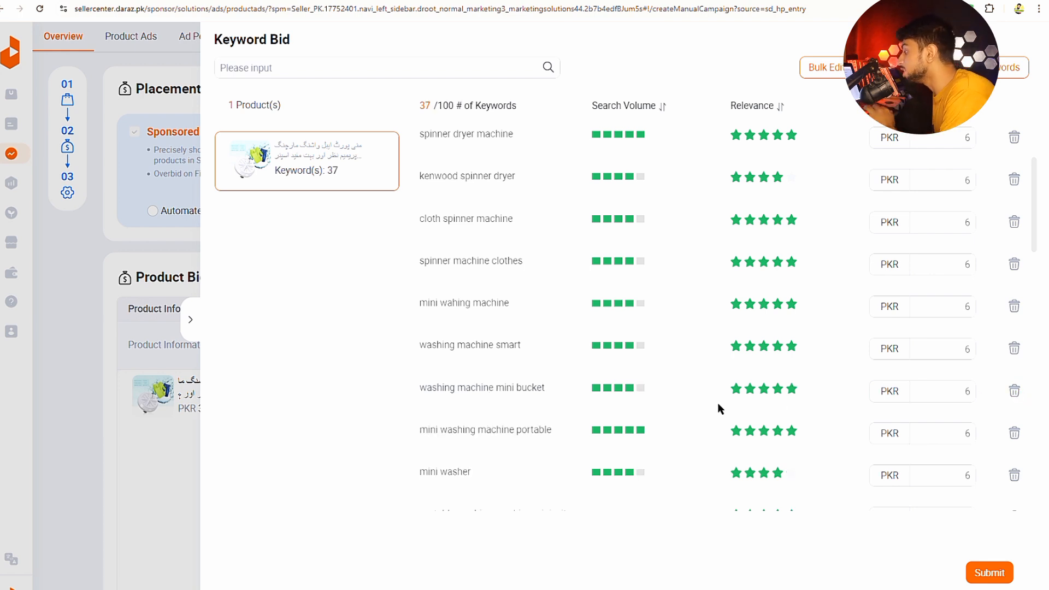
- Review the washing machine's suggested keywords and remove the low-relevance keyword "spinner dryer machine mini"
{"action": "scroll", "coordinate": [475, 477], "scroll_direction": "down", "scroll_amount": 3}
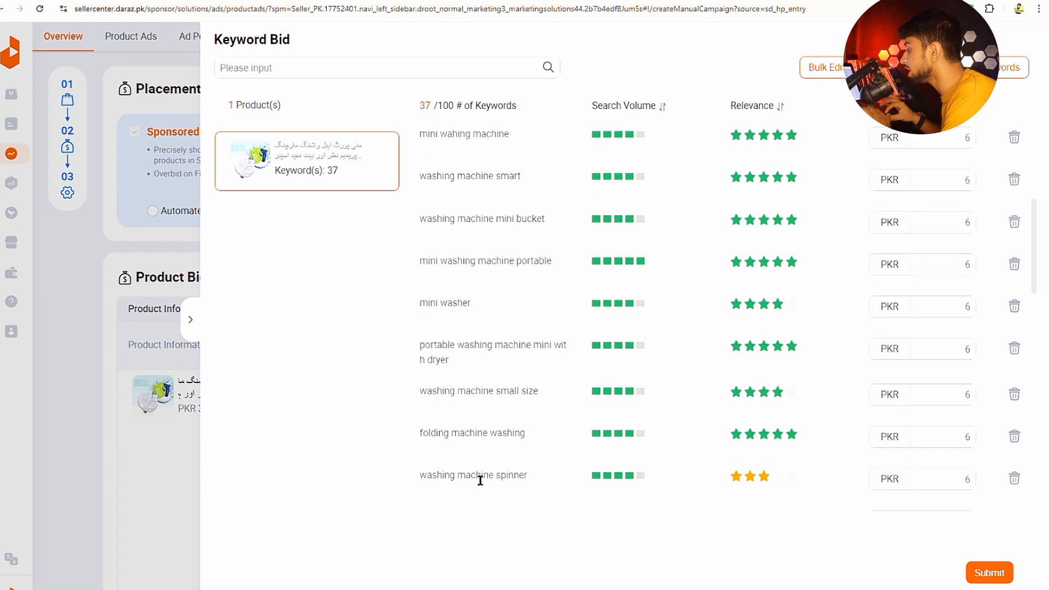
{"action": "scroll", "coordinate": [475, 476], "scroll_direction": "down", "scroll_amount": 15}
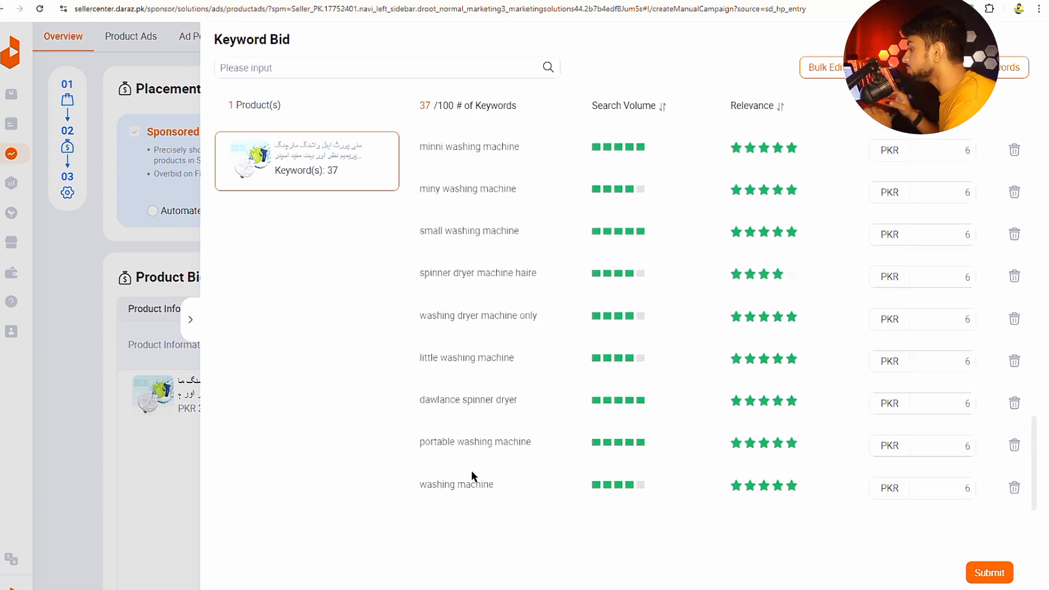
{"action": "scroll", "coordinate": [472, 473], "scroll_direction": "up", "scroll_amount": 5}
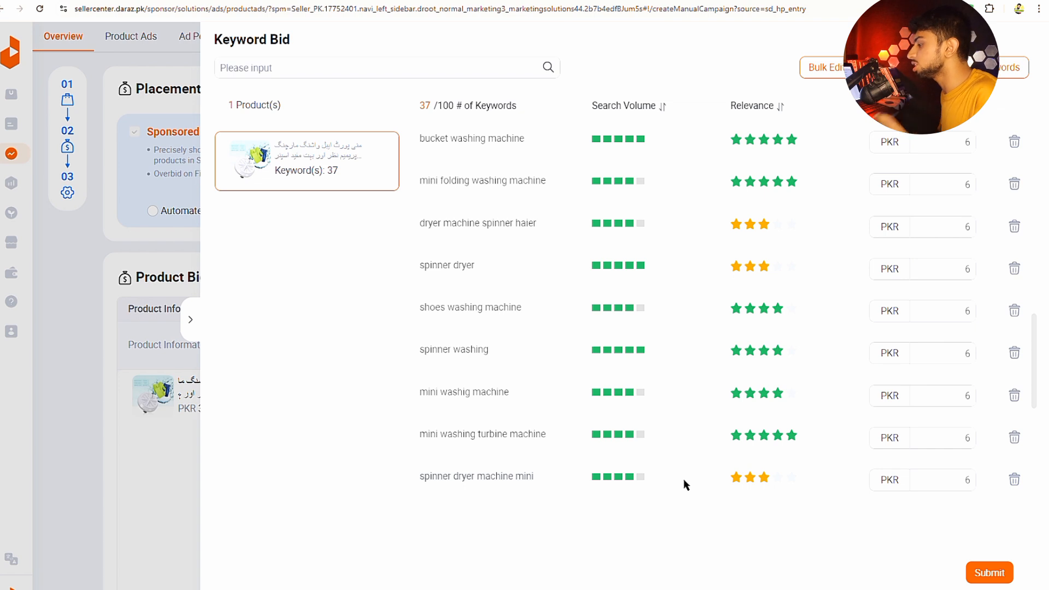
{"action": "left_click", "coordinate": [1015, 480]}
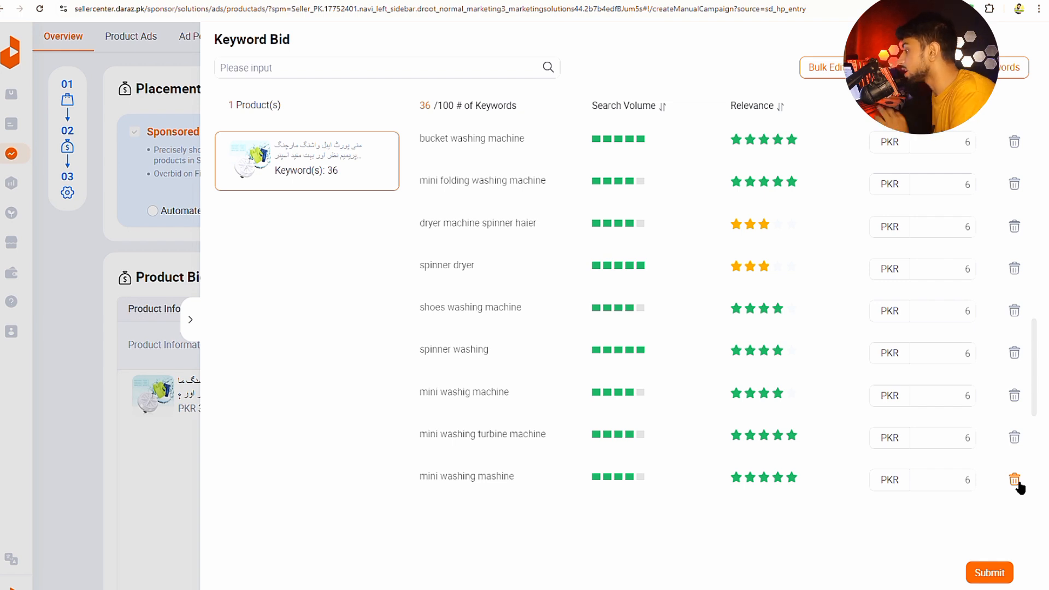
- Set the bids for the keywords "dryer machine spinner haier" and "spinner dryer" to PKR 2 each
{"action": "left_click", "coordinate": [923, 231]}
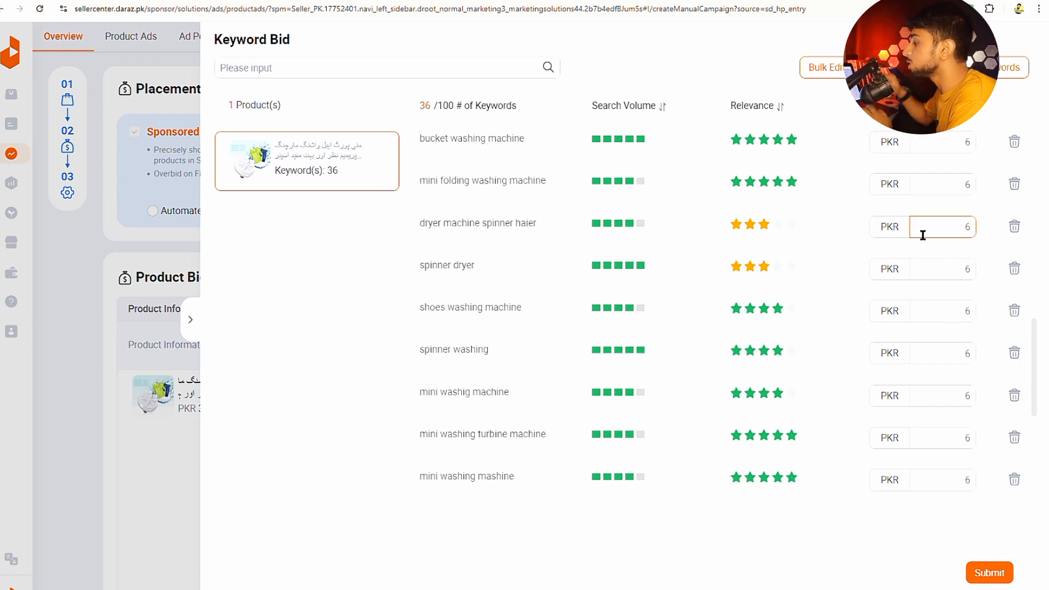
{"action": "key", "text": "BackSpace"}
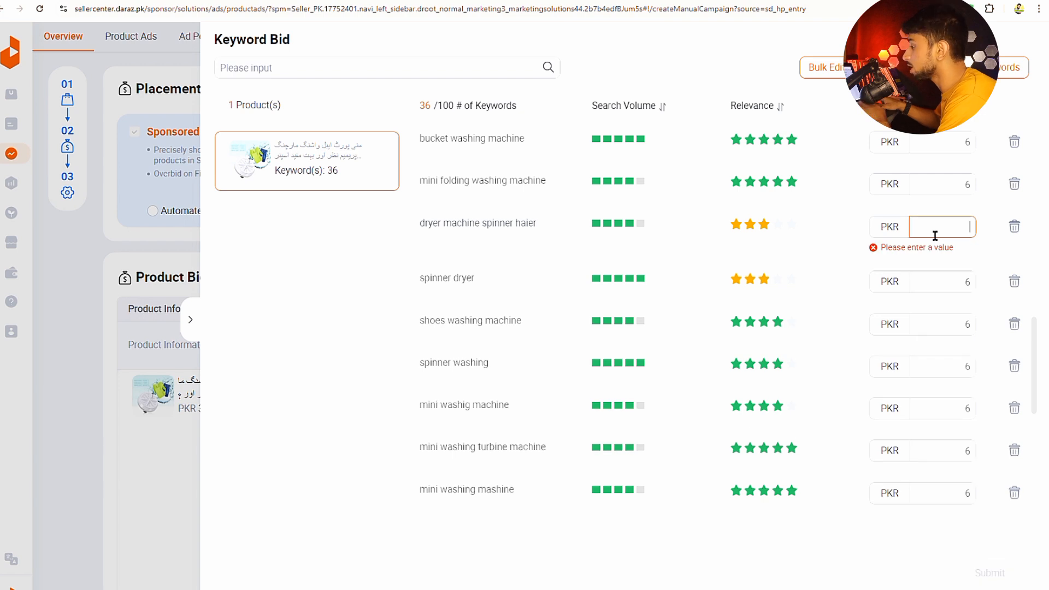
{"action": "type", "text": "2"}
{"action": "left_click", "coordinate": [941, 272]}
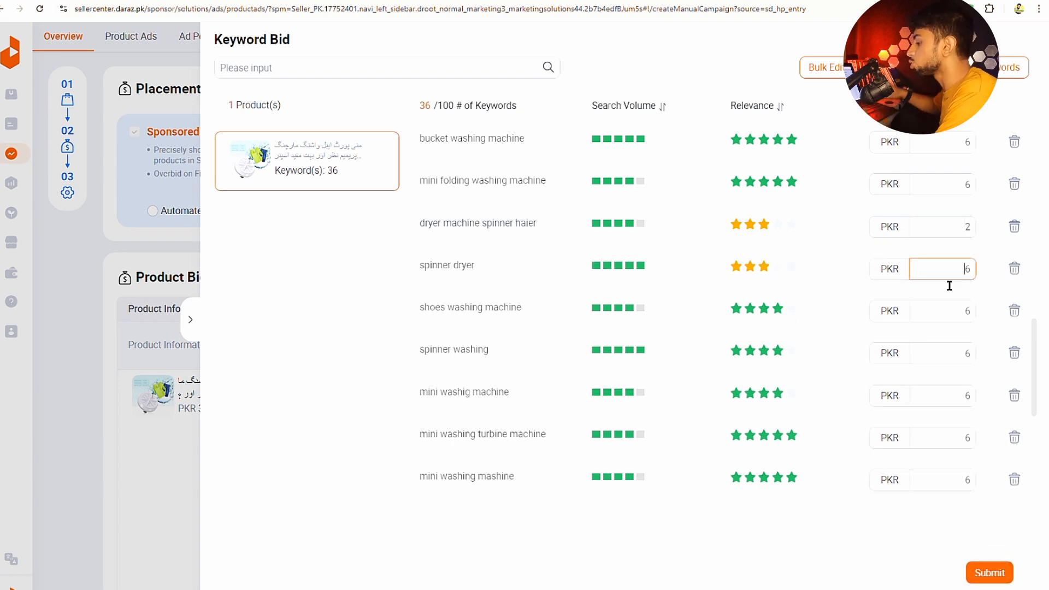
{"action": "key", "text": "BackSpace"}
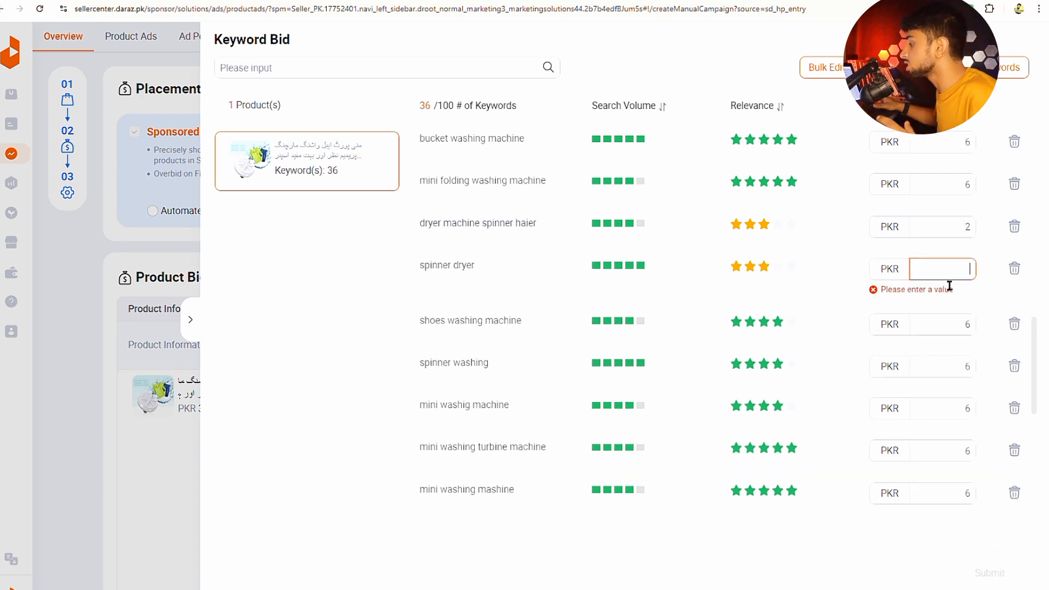
{"action": "type", "text": "2"}
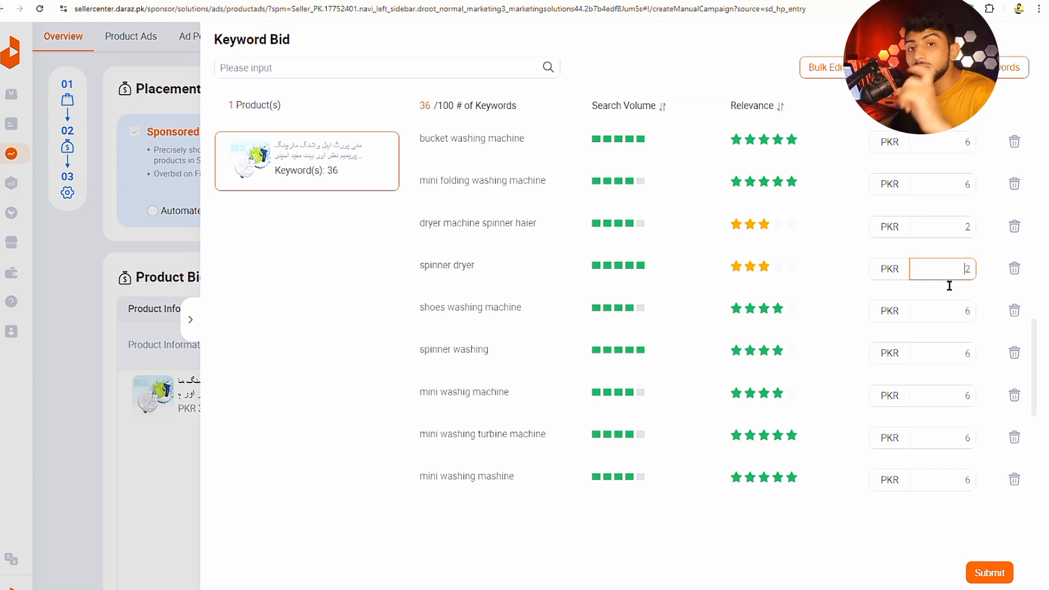
- Check the remaining keyword bids and submit the washing machine's keyword list
{"action": "scroll", "coordinate": [953, 328], "scroll_direction": "down", "scroll_amount": 6}
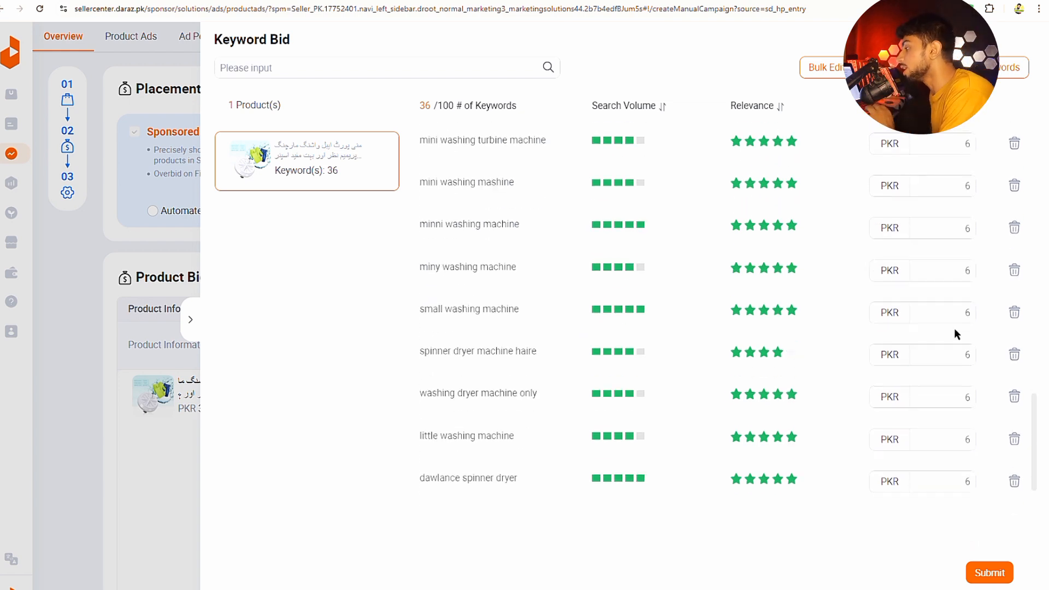
{"action": "scroll", "coordinate": [963, 338], "scroll_direction": "down", "scroll_amount": 10}
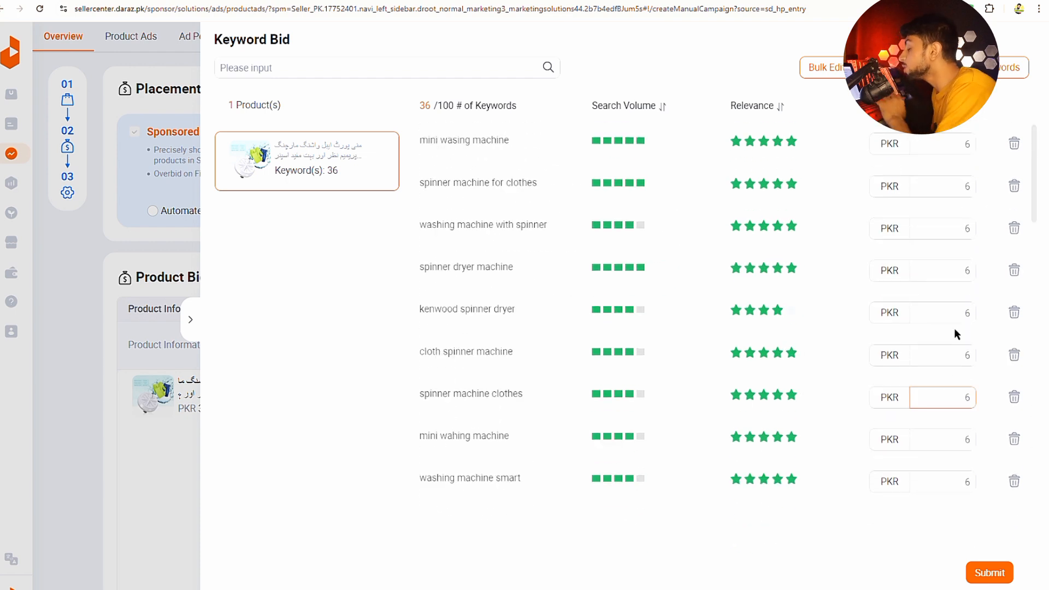
{"action": "left_click", "coordinate": [983, 577]}
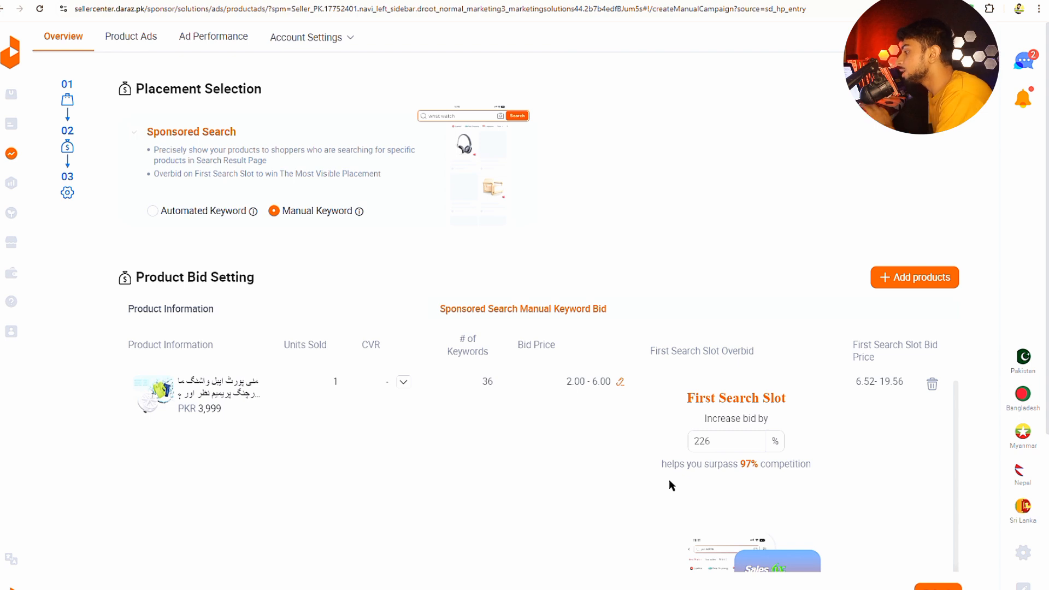
- Add the Infinix 12 VIP mobile back cover as a second product in the manual campaign
{"action": "left_click", "coordinate": [907, 273]}
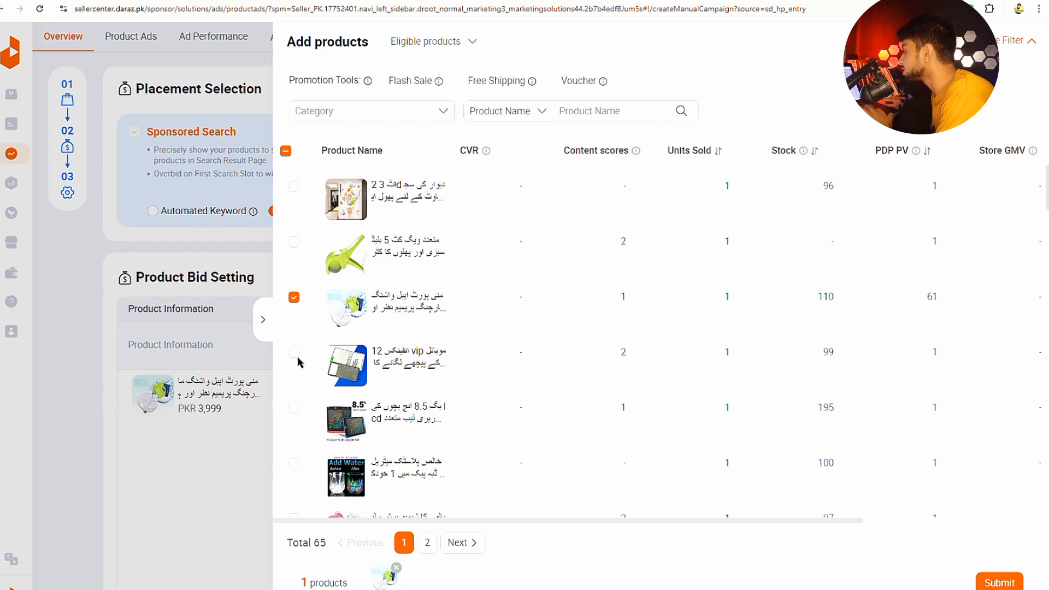
{"action": "left_click", "coordinate": [294, 353]}
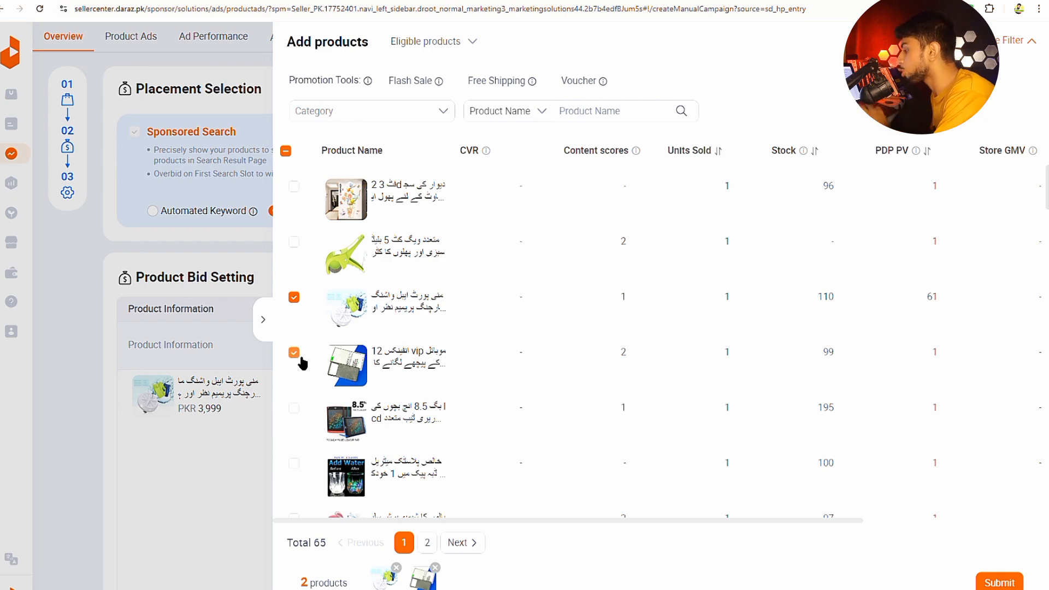
{"action": "left_click", "coordinate": [1001, 582]}
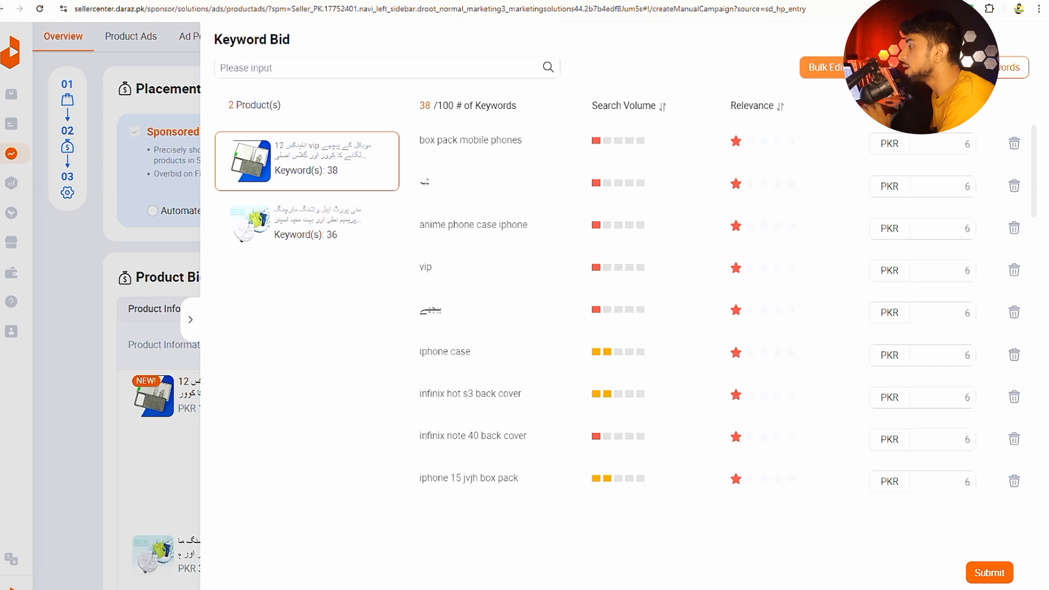
- Compare the search volume and relevance of the mobile cover's suggested keywords with those of the washing machine
{"action": "left_click", "coordinate": [822, 67]}
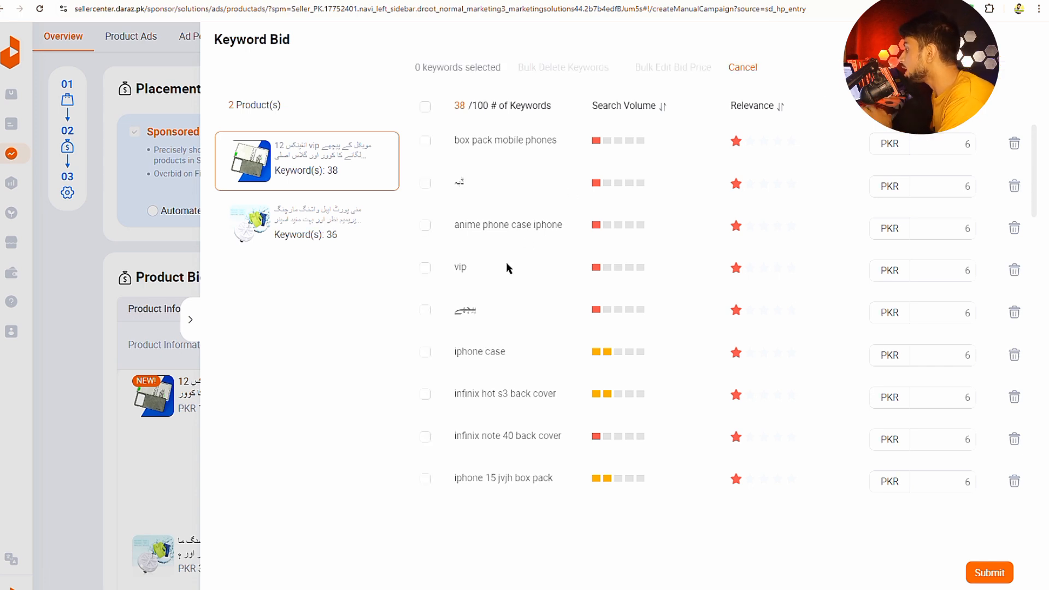
{"action": "left_click", "coordinate": [292, 218]}
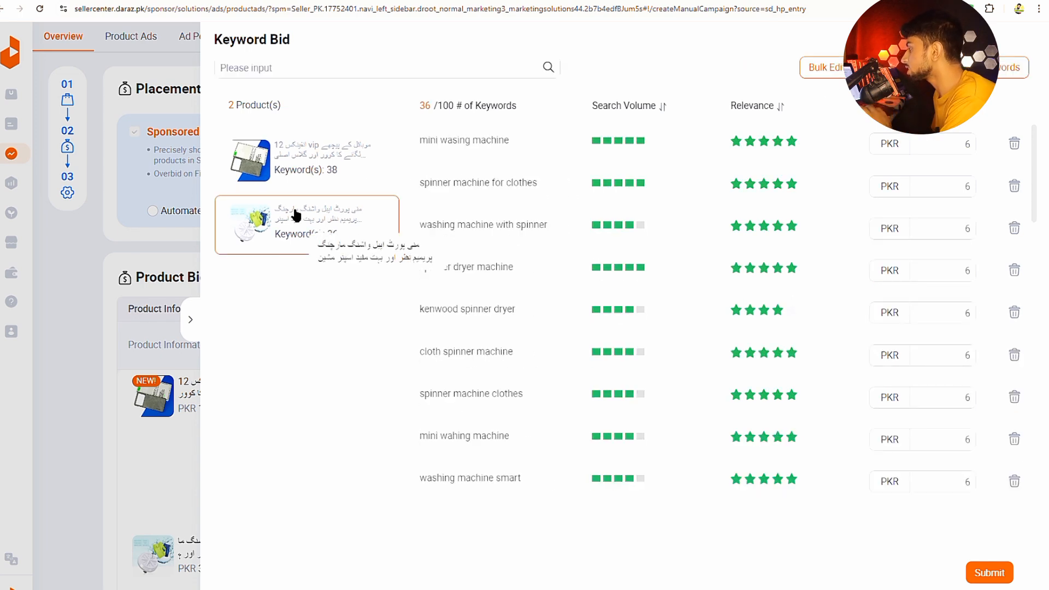
{"action": "left_click", "coordinate": [294, 155]}
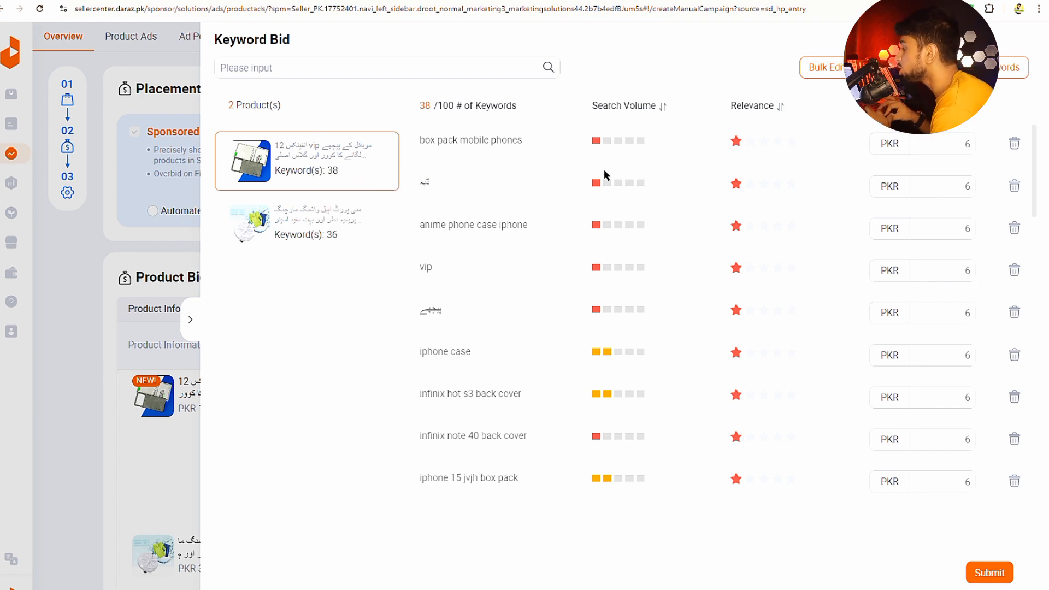
{"action": "left_click_drag", "start_coordinate": [605, 171], "coordinate": [621, 267]}
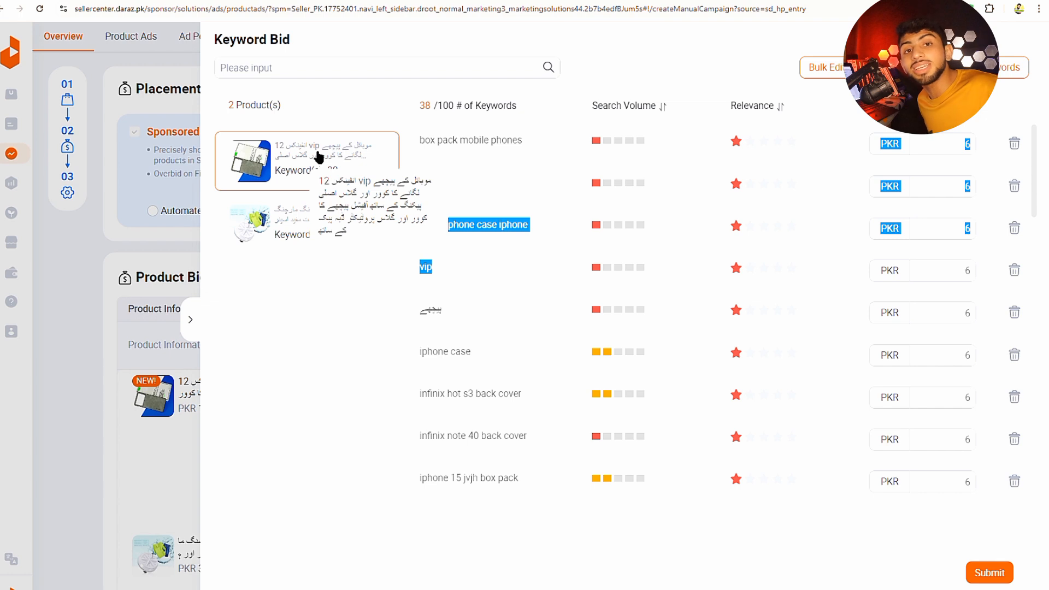
{"action": "left_click", "coordinate": [285, 236]}
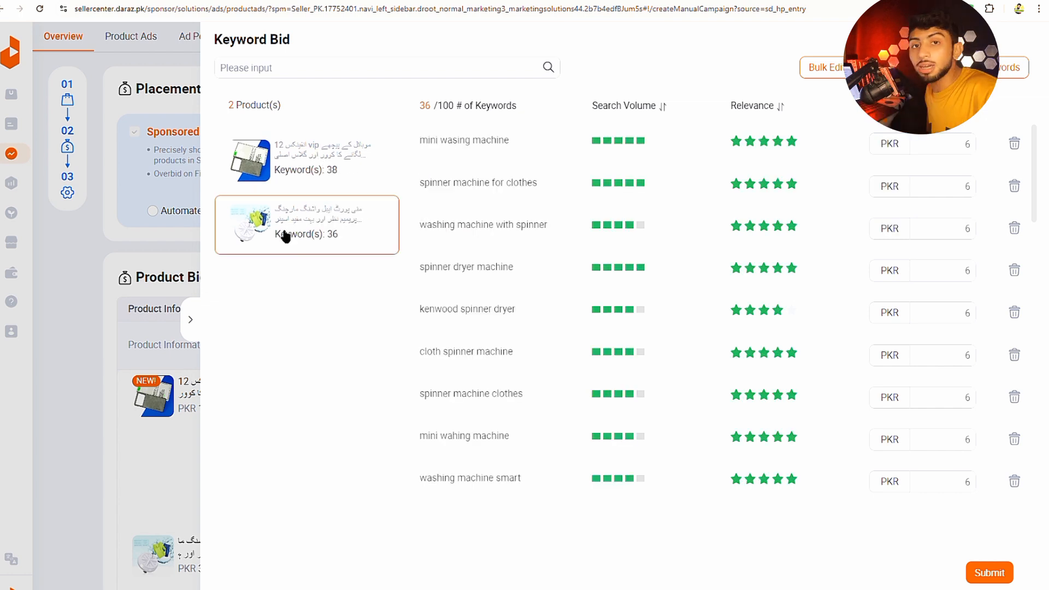